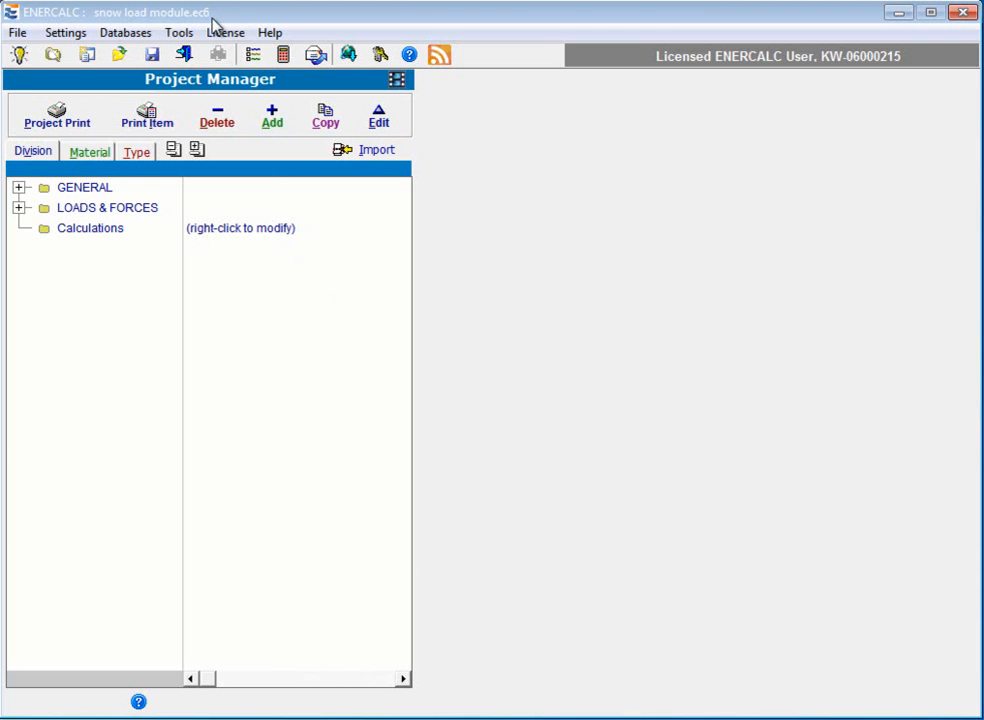
Step: Open the ASCE 7 Snow Loads calculation from the LOADS & FORCES group of the project
{"action": "left_click", "coordinate": [19, 208]}
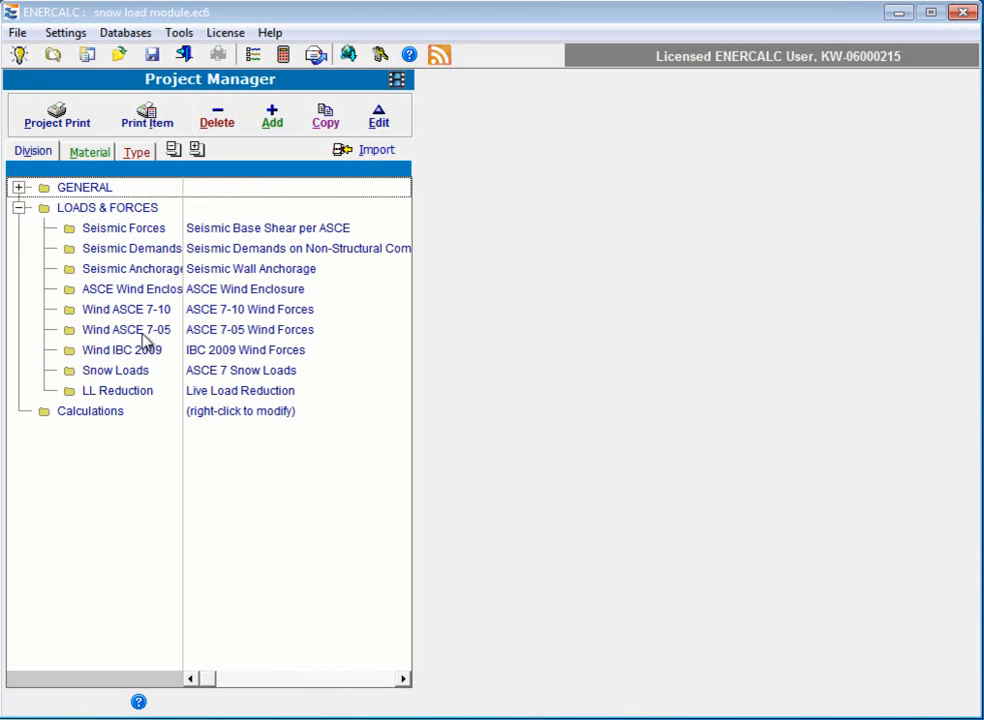
{"action": "left_click", "coordinate": [141, 376]}
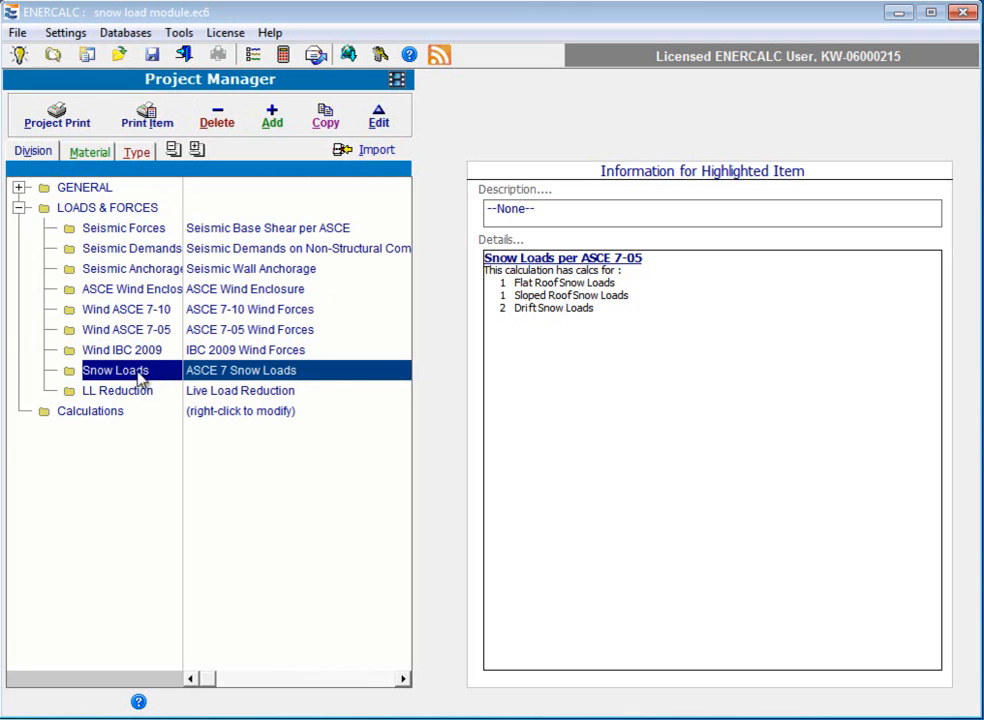
{"action": "double_click", "coordinate": [141, 375]}
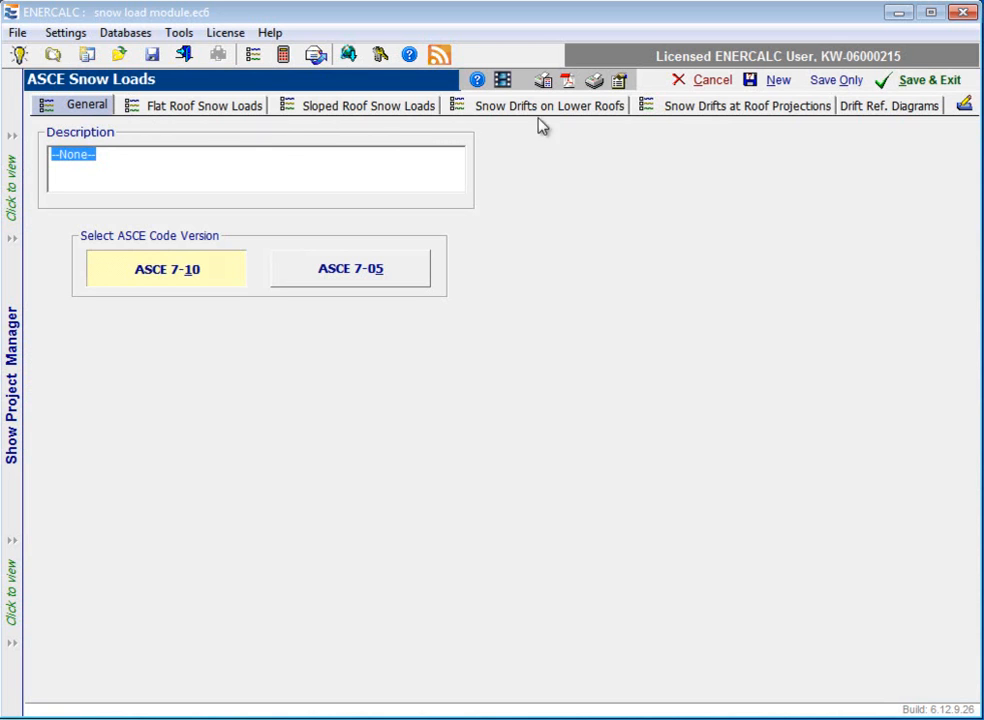
Step: Replace the snow load calculation's general description with "New High School"
{"action": "left_click_drag", "start_coordinate": [121, 157], "coordinate": [16, 157]}
{"action": "type", "text": "Ne"}
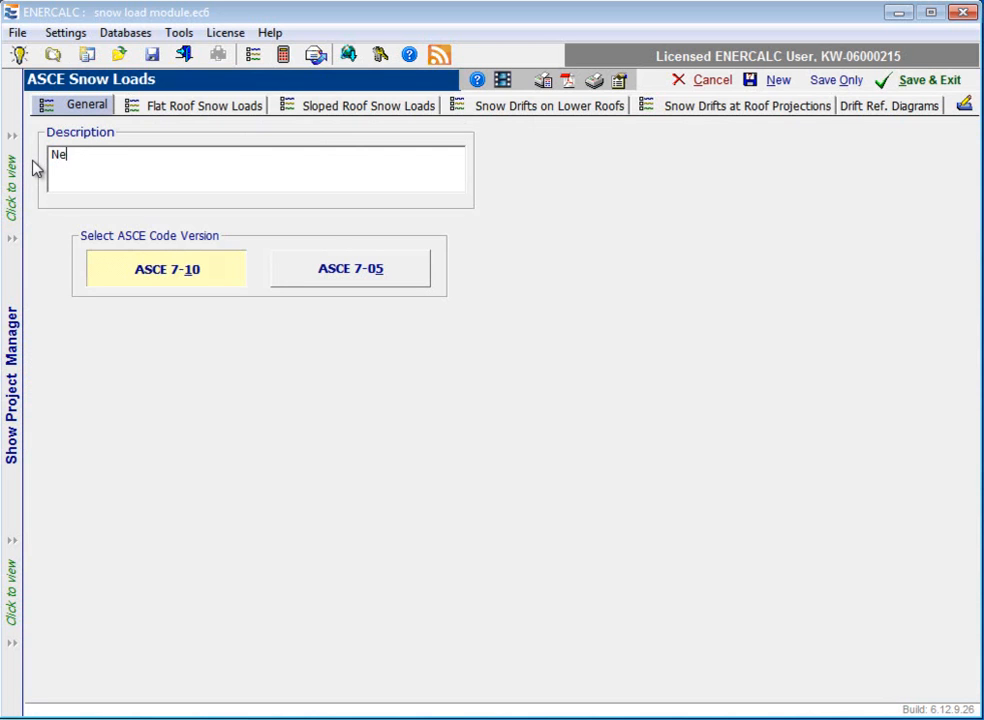
{"action": "type", "text": "w High School"}
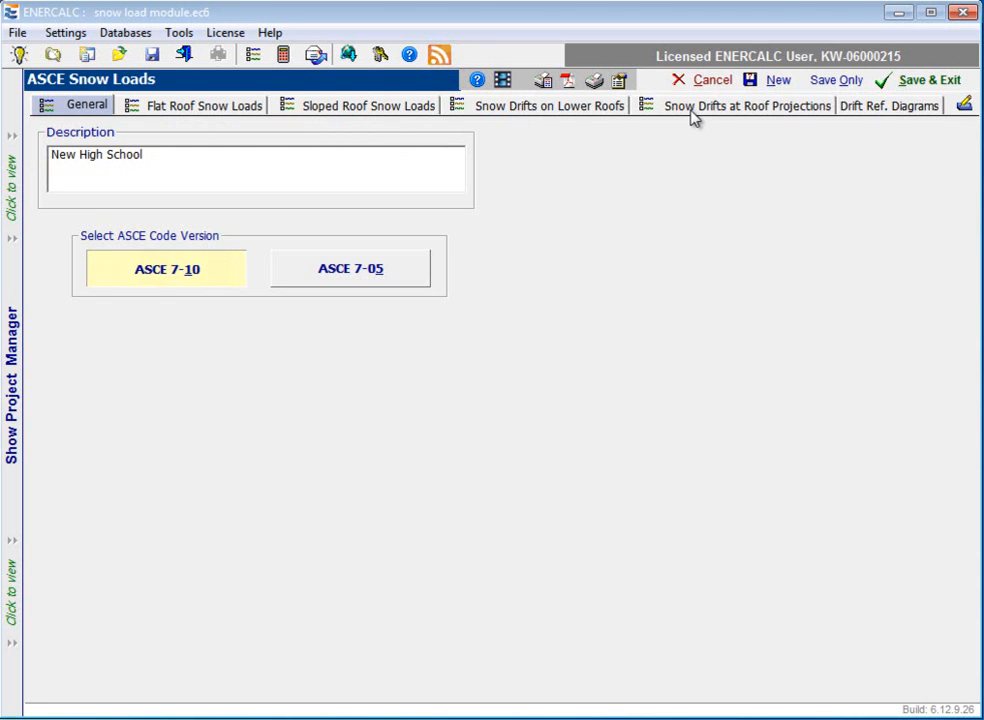
Step: Examine the drift reference diagrams, then return to the general settings
{"action": "left_click", "coordinate": [884, 111]}
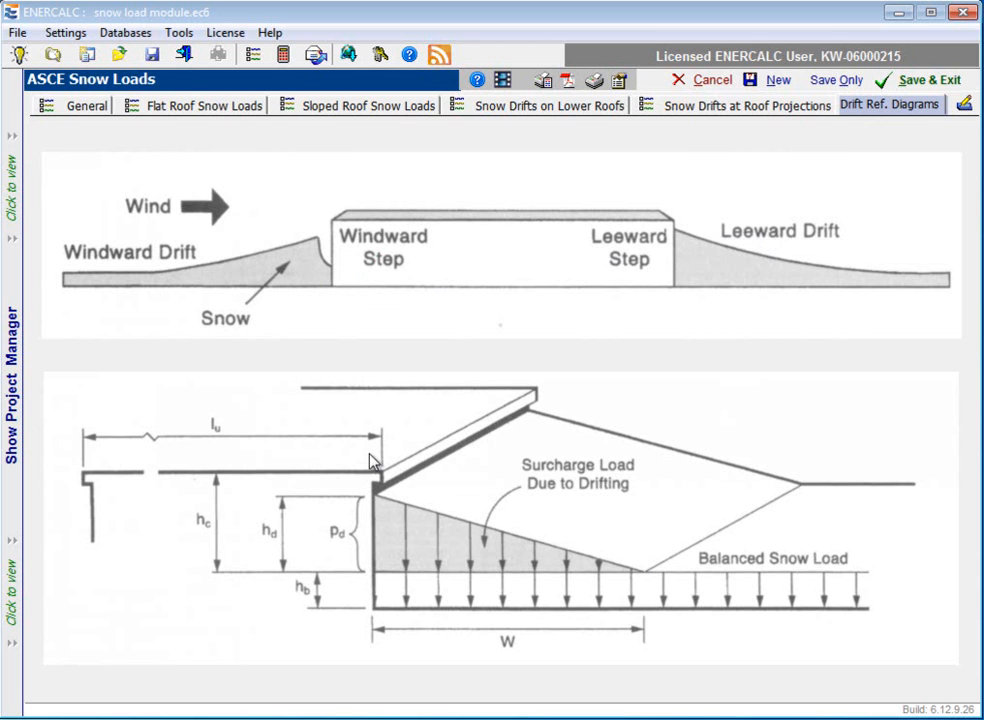
{"action": "left_click", "coordinate": [80, 106]}
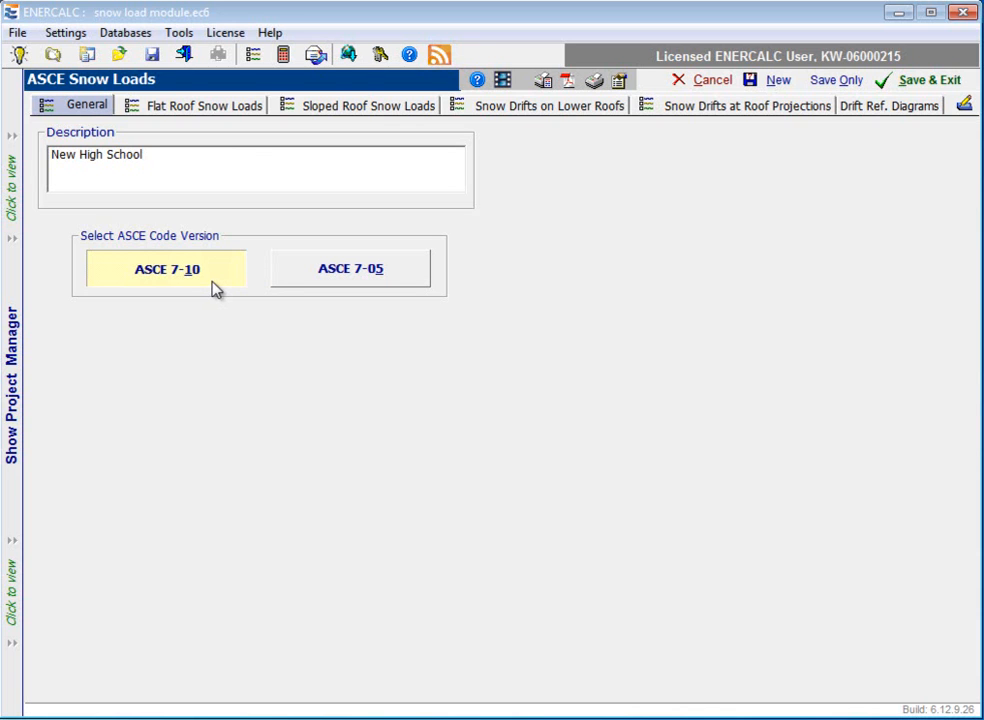
Step: For flat roof Load 1, enter the description "Gym" and set the ground snow load to 30 psf
{"action": "left_click", "coordinate": [212, 106]}
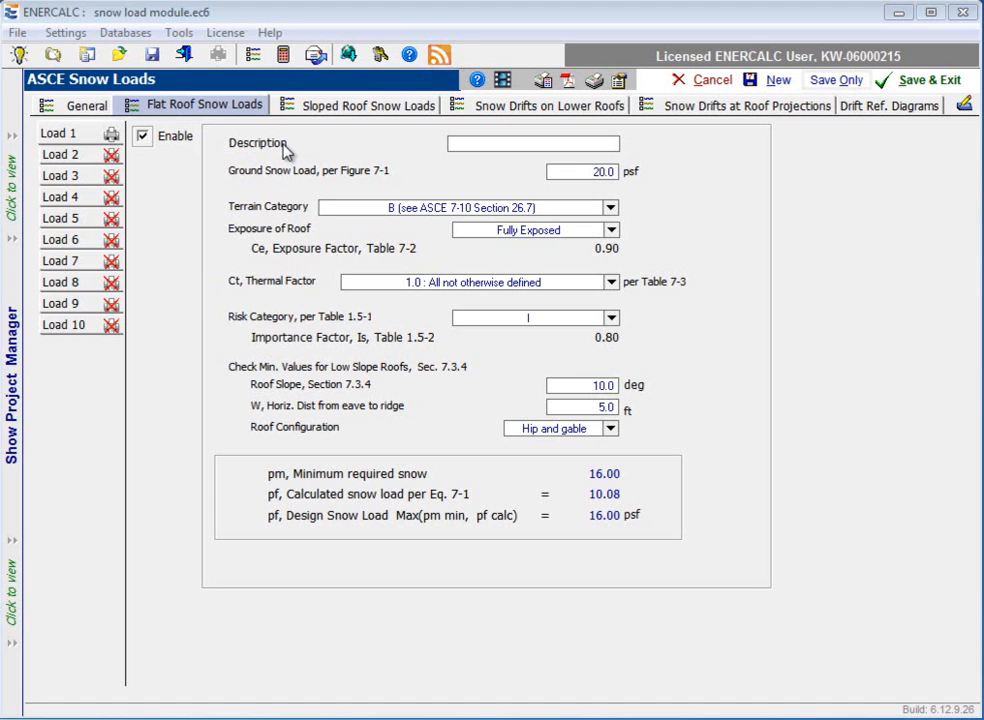
{"action": "left_click", "coordinate": [510, 143]}
{"action": "type", "text": "G"}
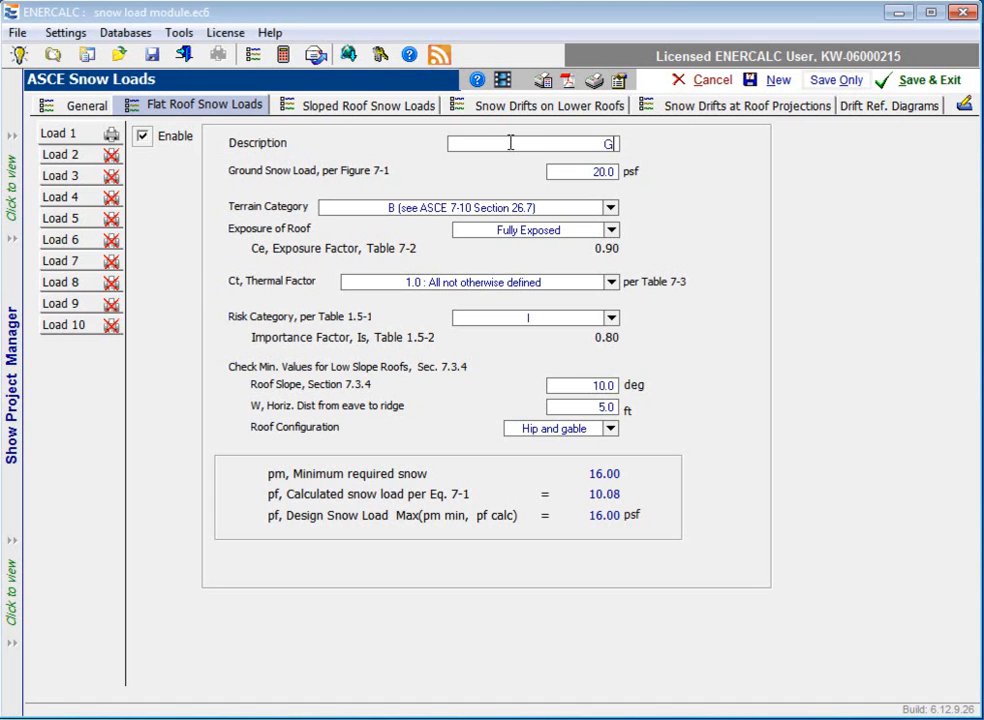
{"action": "type", "text": "ym"}
{"action": "left_click_drag", "start_coordinate": [591, 173], "coordinate": [599, 170]}
{"action": "type", "text": "3"}
Step: Set Load 1's terrain category to C and its roof exposure to Partially Exposed
{"action": "left_click", "coordinate": [612, 208]}
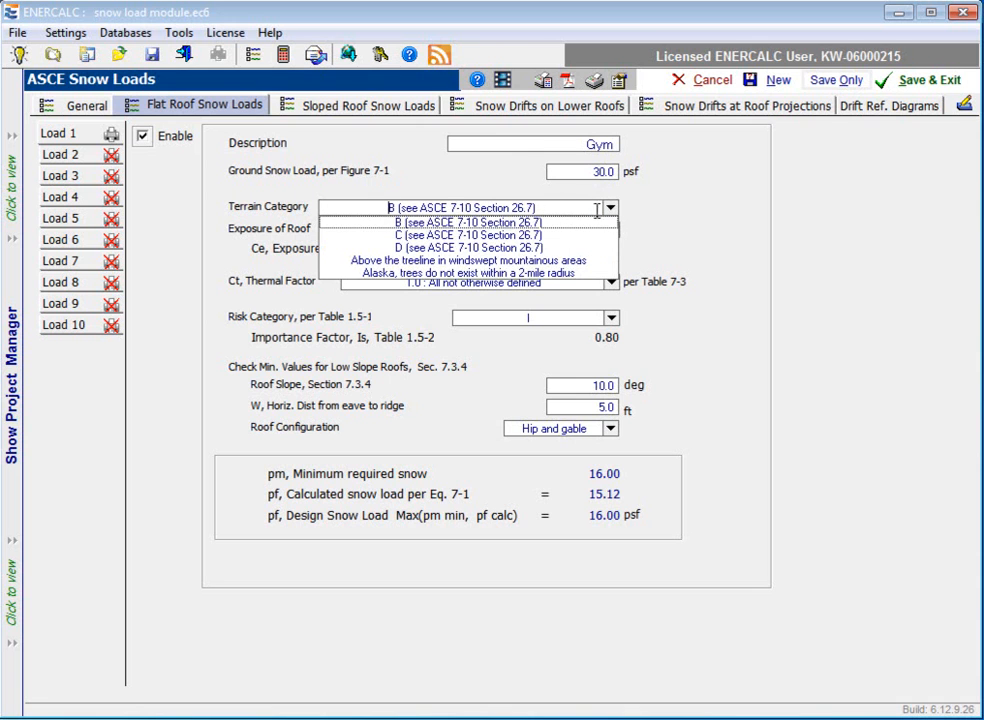
{"action": "left_click", "coordinate": [461, 236]}
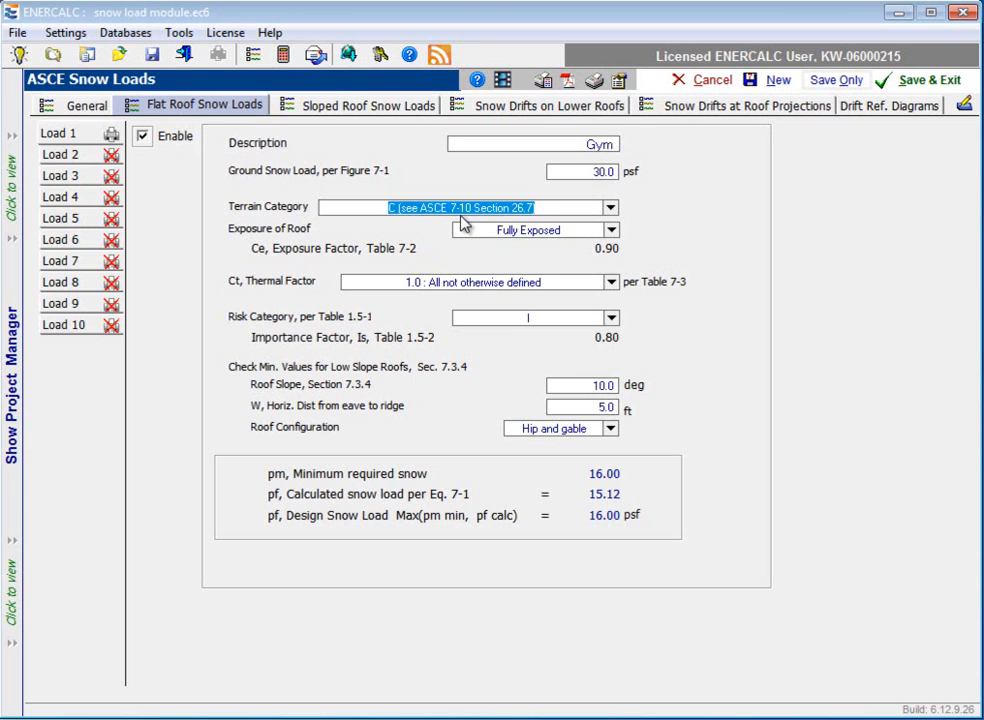
{"action": "left_click", "coordinate": [611, 231]}
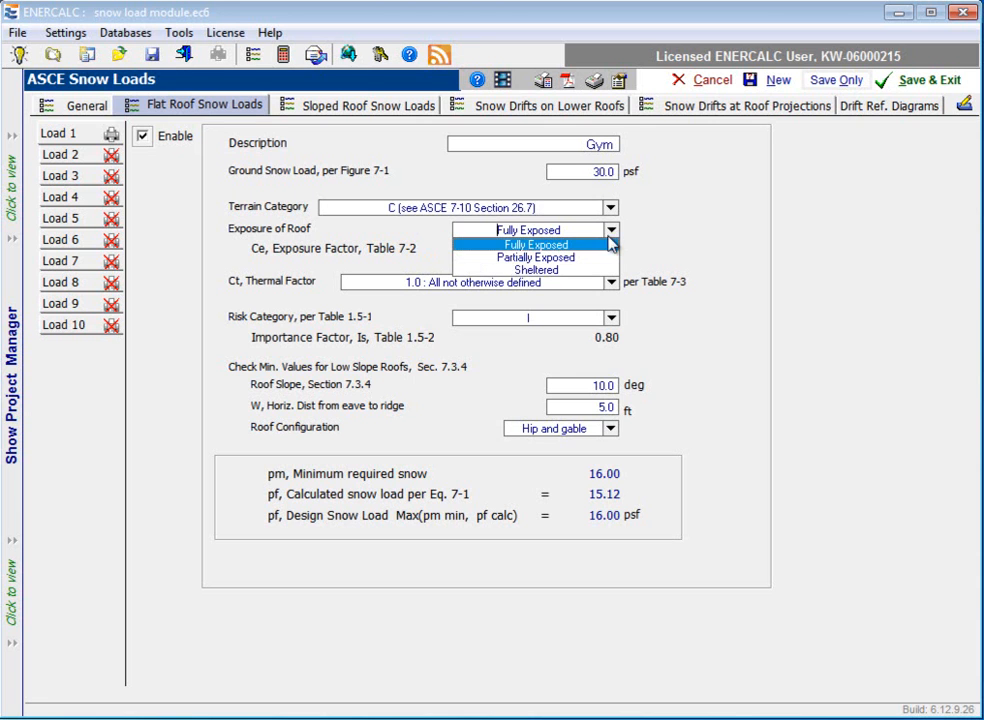
{"action": "left_click", "coordinate": [572, 259]}
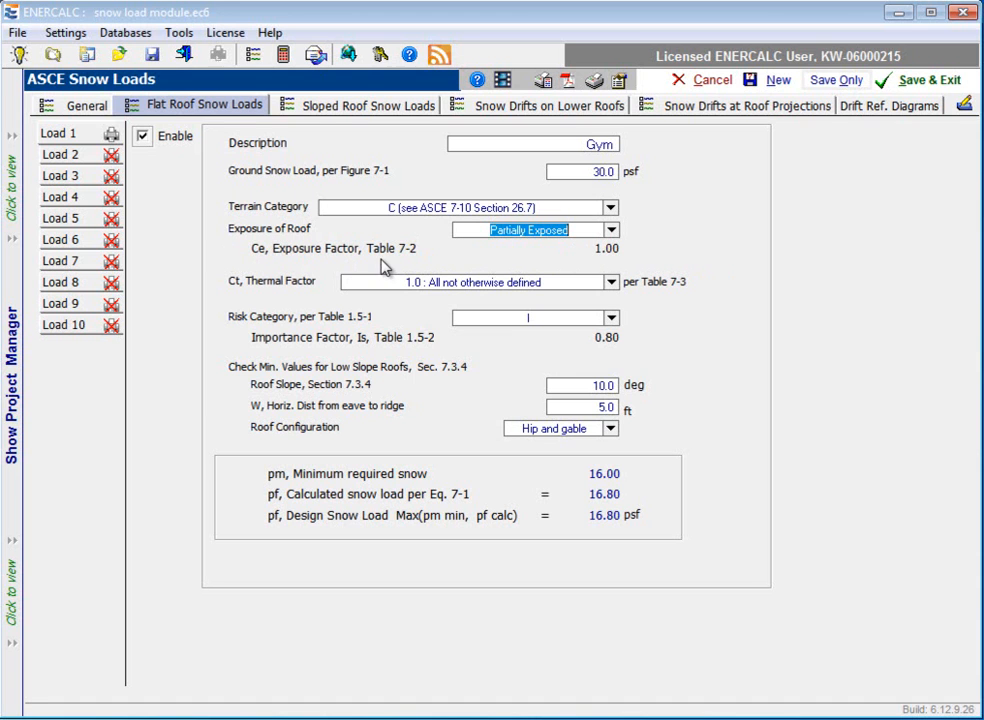
Step: Choose the 1.0 "All not otherwise defined" thermal factor and risk category III for Load 1
{"action": "left_click", "coordinate": [612, 284]}
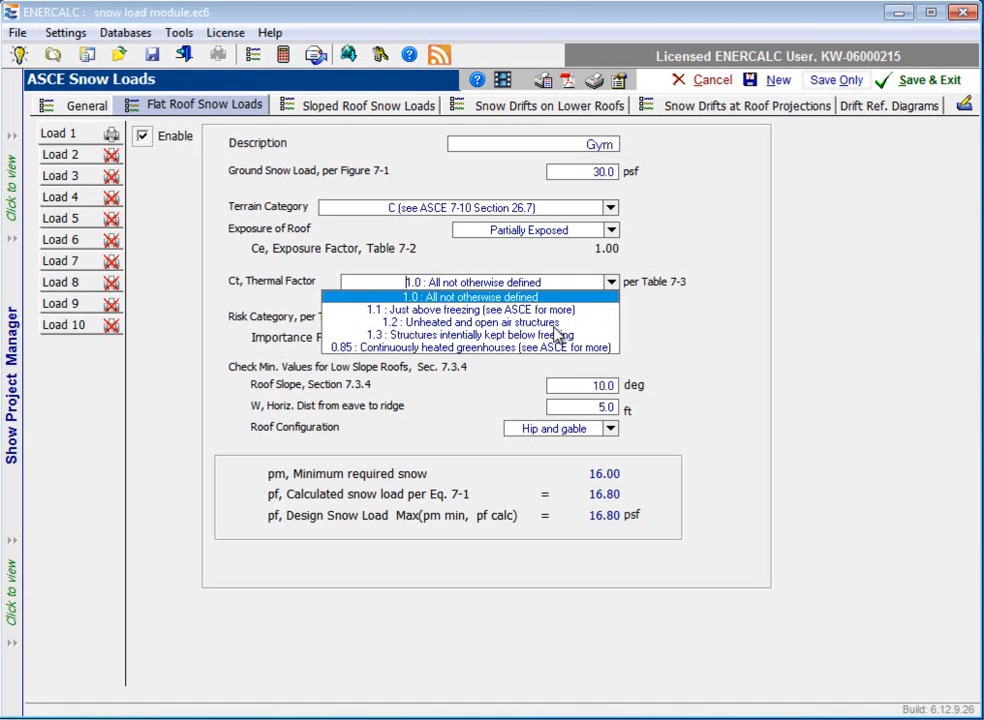
{"action": "left_click", "coordinate": [470, 298]}
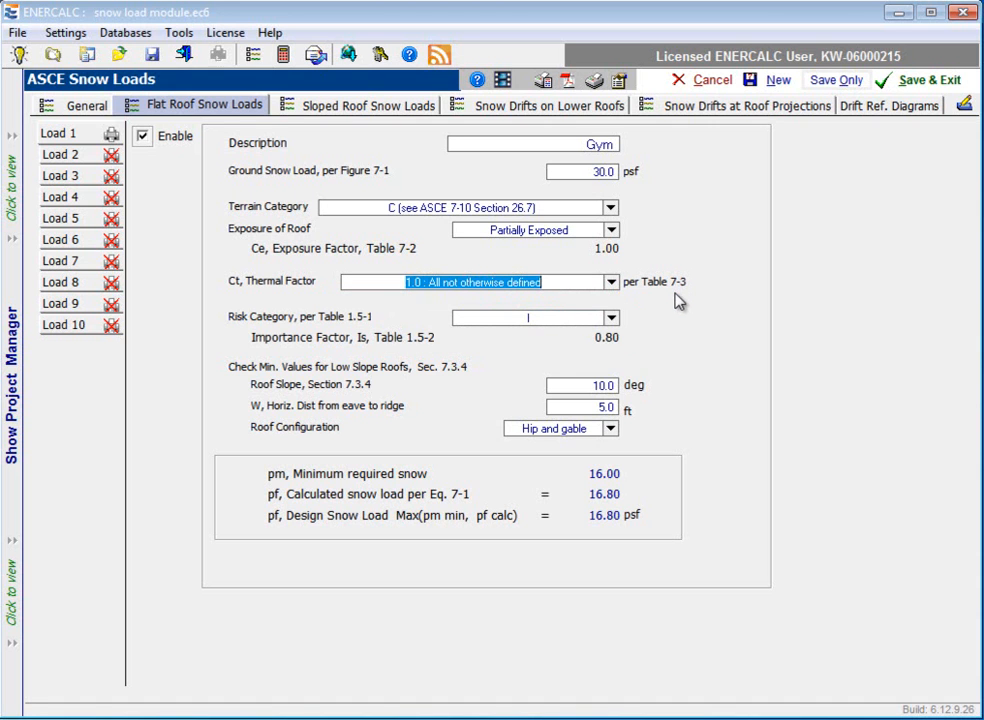
{"action": "left_click", "coordinate": [611, 318]}
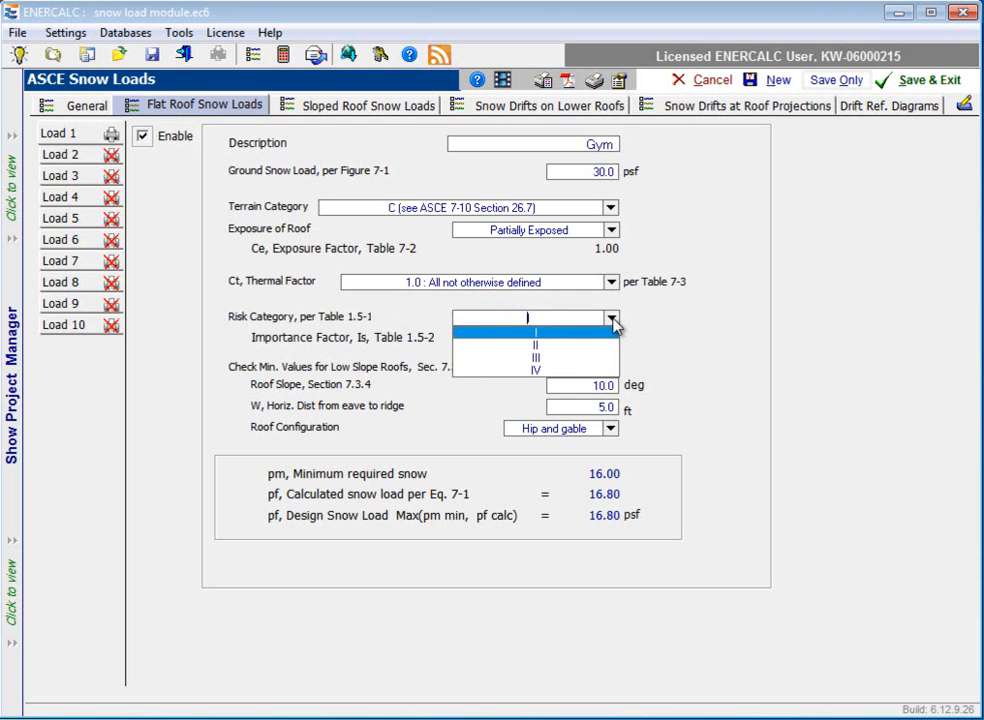
{"action": "left_click", "coordinate": [579, 358]}
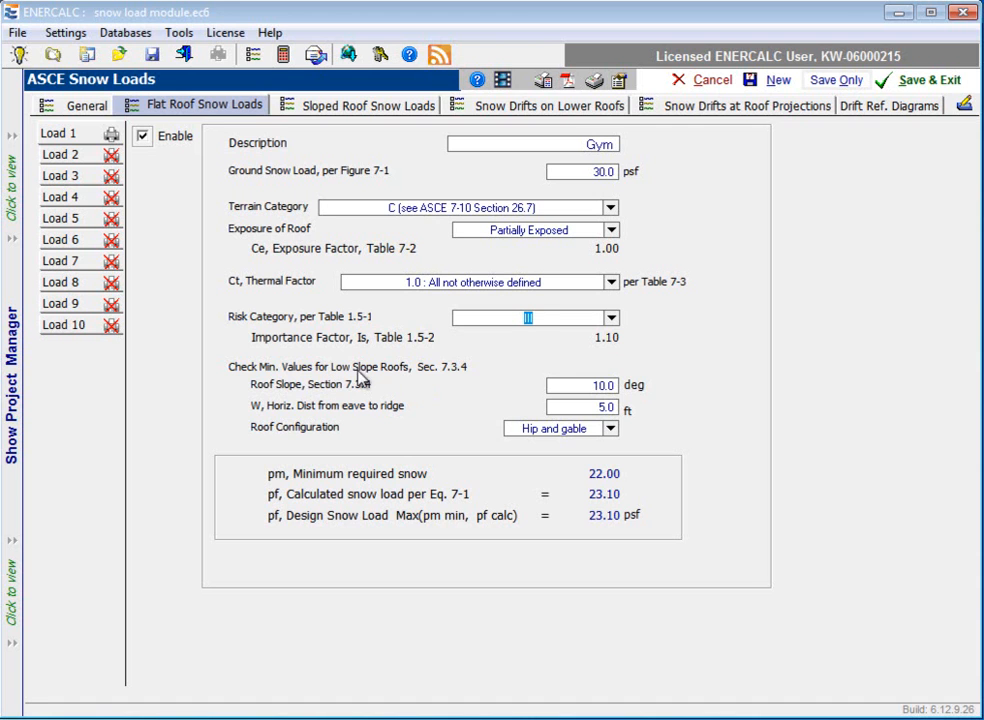
Step: Set Load 1's roof slope to 2 degrees, eave-to-ridge distance to 50 ft and roof configuration to Hip and gable
{"action": "left_click", "coordinate": [593, 388]}
{"action": "type", "text": "3"}
{"action": "left_click", "coordinate": [600, 408]}
{"action": "double_click", "coordinate": [612, 407]}
{"action": "type", "text": "50"}
{"action": "left_click", "coordinate": [585, 388]}
{"action": "left_click", "coordinate": [611, 430]}
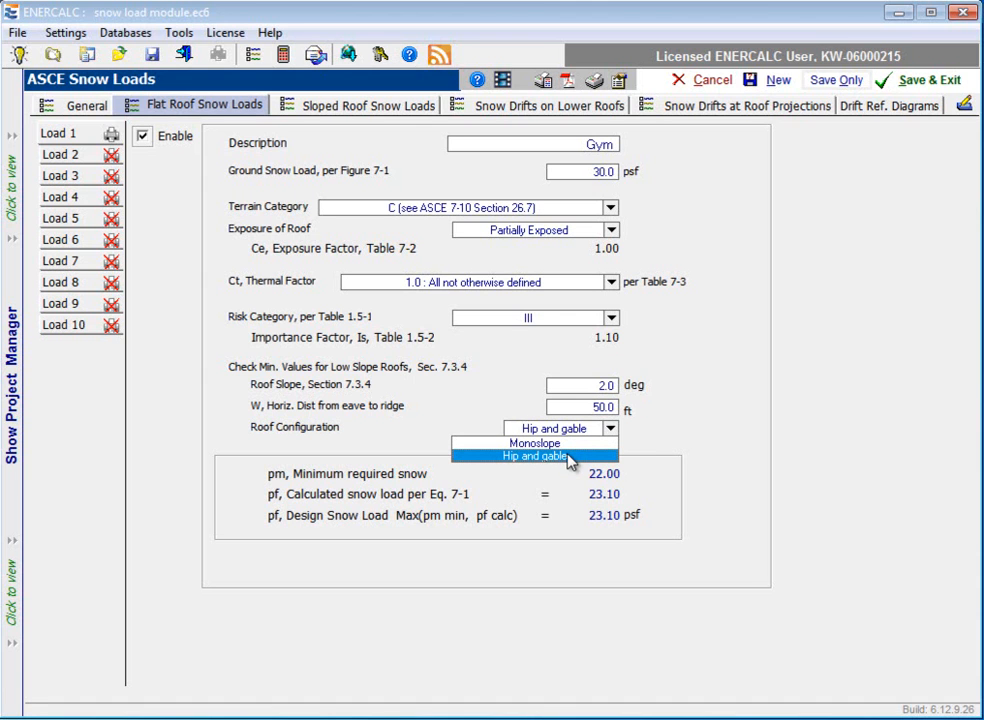
{"action": "left_click", "coordinate": [569, 457]}
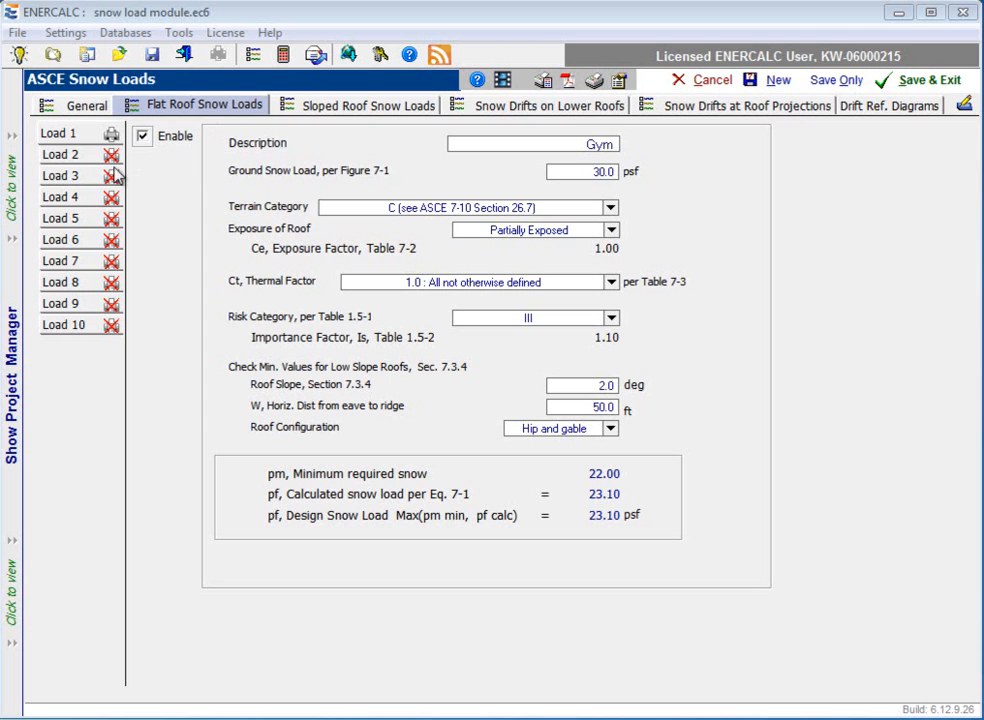
Step: Enable flat roof Load 2 and describe it as "For Gable Entry"
{"action": "left_click", "coordinate": [60, 158]}
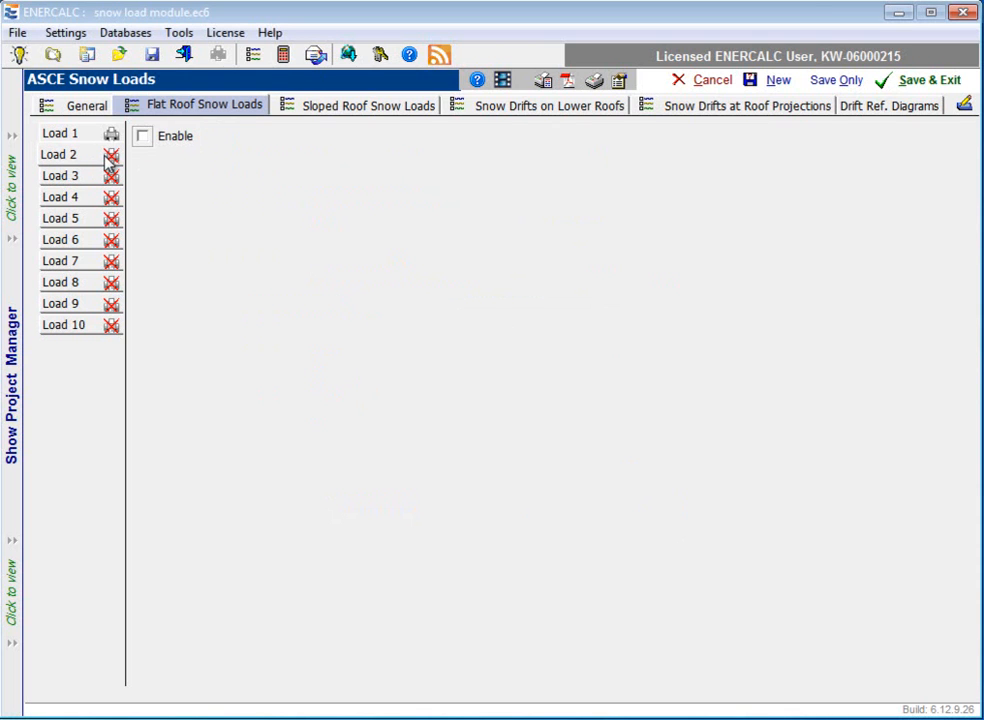
{"action": "left_click", "coordinate": [142, 137]}
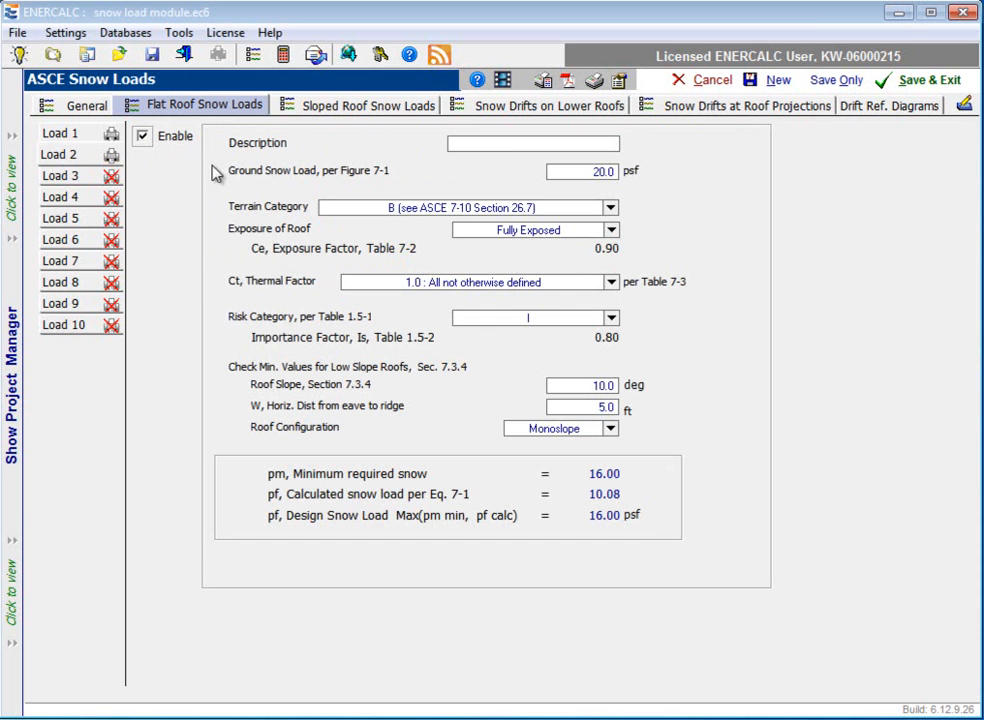
{"action": "left_click", "coordinate": [476, 146]}
{"action": "type", "text": "For Gable Entry"}
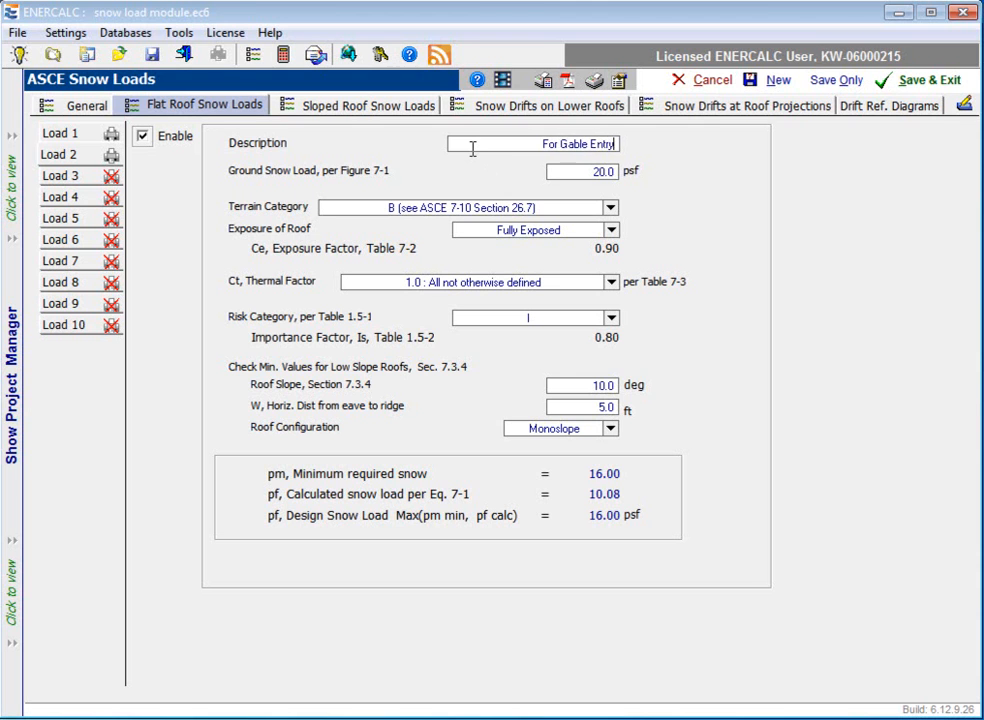
Step: Set Load 2's ground snow load to 30 psf
{"action": "left_click", "coordinate": [592, 170]}
{"action": "key", "text": "BackSpace"}
{"action": "type", "text": "30"}
Step: Assign terrain category C and Partially Exposed roof exposure to Load 2
{"action": "left_click", "coordinate": [610, 208]}
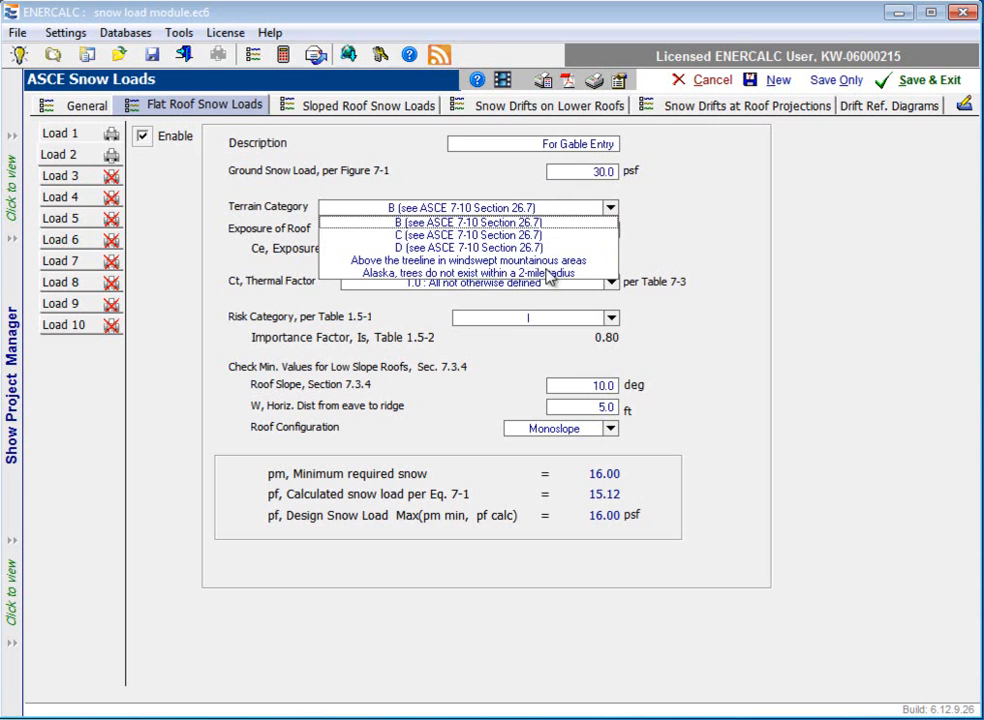
{"action": "left_click", "coordinate": [473, 241]}
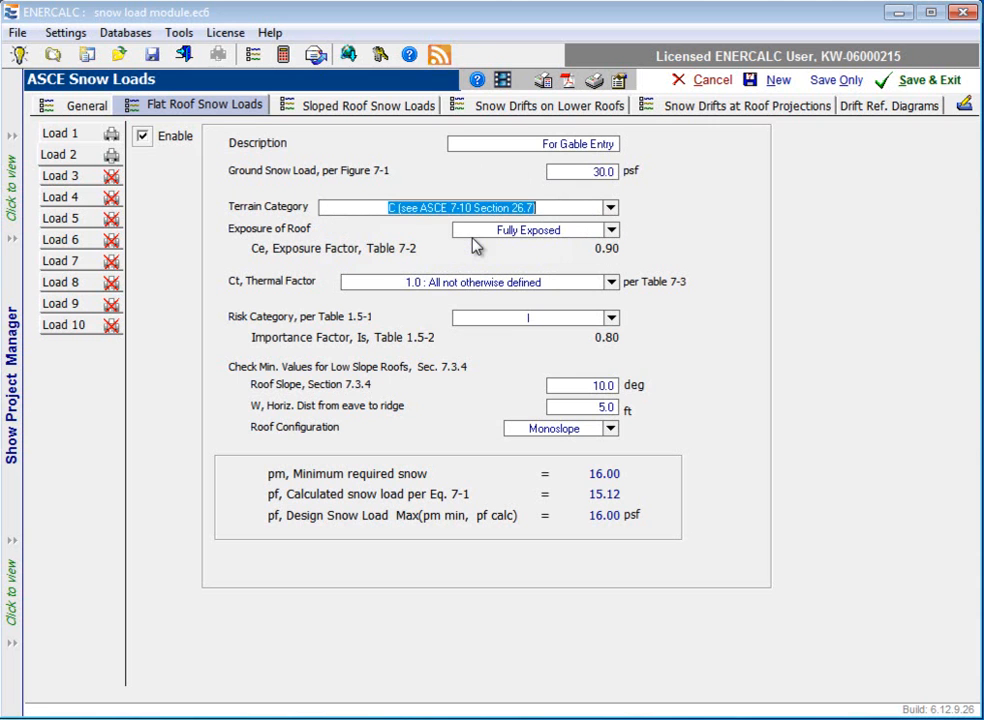
{"action": "left_click", "coordinate": [612, 230]}
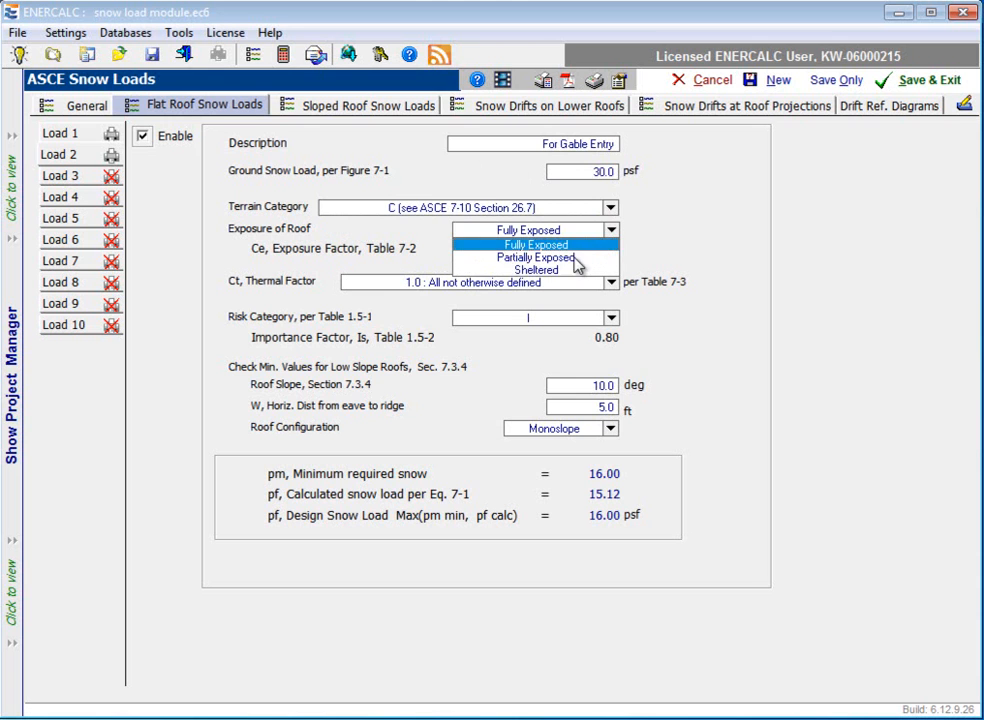
{"action": "left_click", "coordinate": [568, 258]}
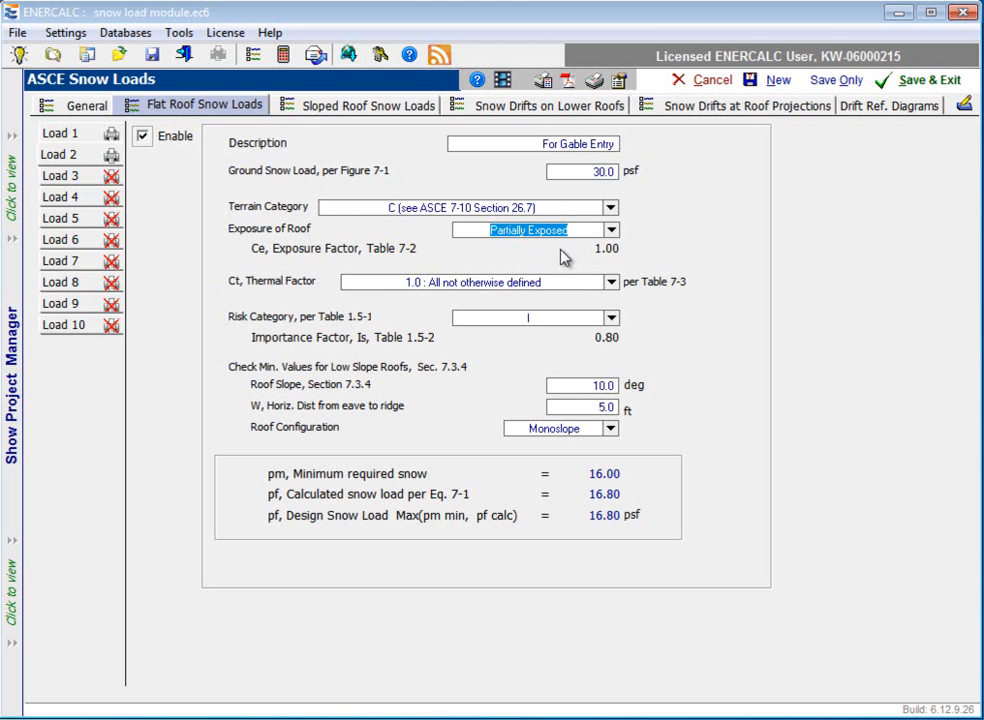
Step: Choose the 1.0 "All not otherwise defined" thermal factor and risk category I for Load 2
{"action": "left_click", "coordinate": [610, 283]}
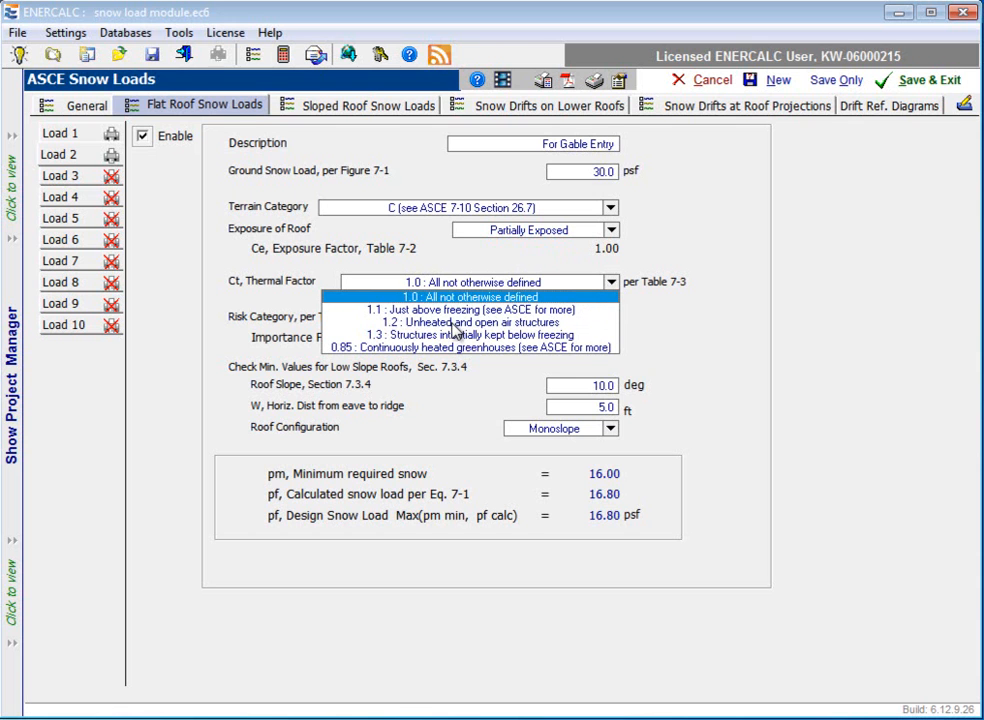
{"action": "left_click", "coordinate": [467, 299]}
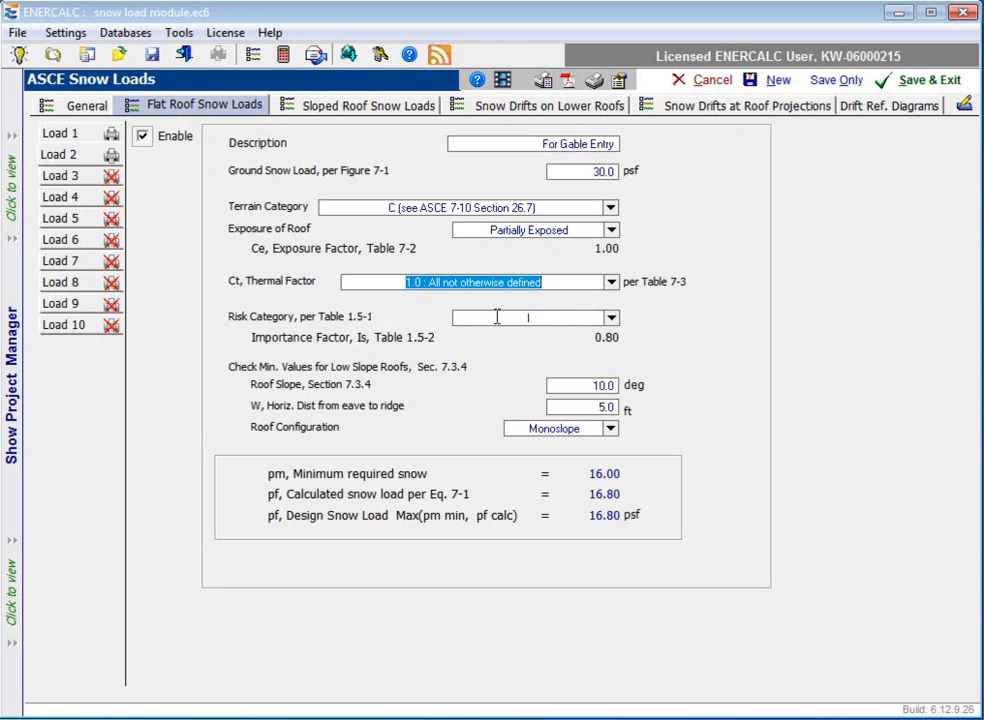
{"action": "left_click", "coordinate": [611, 318]}
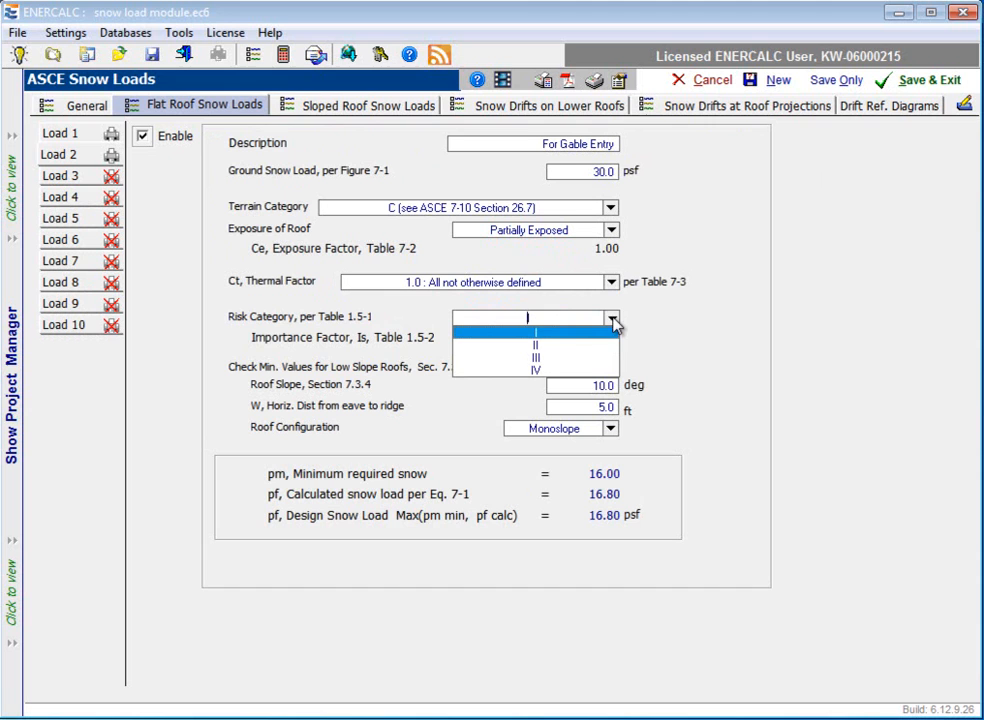
{"action": "left_click", "coordinate": [562, 333]}
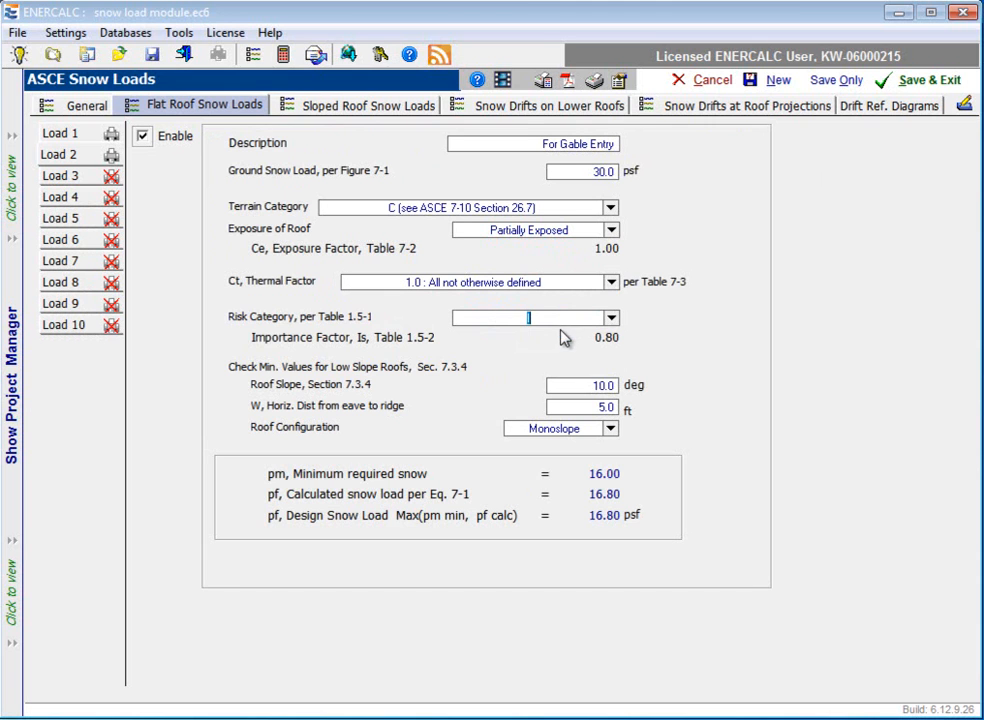
Step: Set Load 2's roof slope to 45 degrees, eave-to-ridge distance to 15 ft and roof configuration to Hip and gable
{"action": "double_click", "coordinate": [606, 385]}
{"action": "type", "text": "45"}
{"action": "left_click", "coordinate": [603, 408]}
{"action": "type", "text": "1"}
{"action": "left_click", "coordinate": [611, 429]}
{"action": "left_click", "coordinate": [580, 457]}
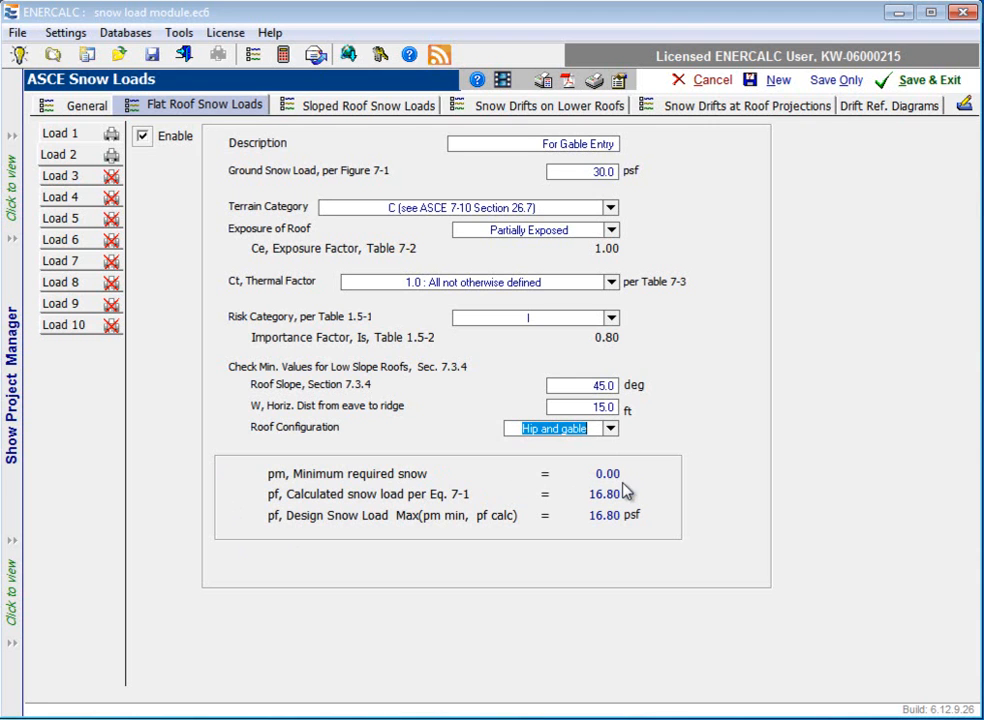
{"action": "left_click", "coordinate": [616, 389]}
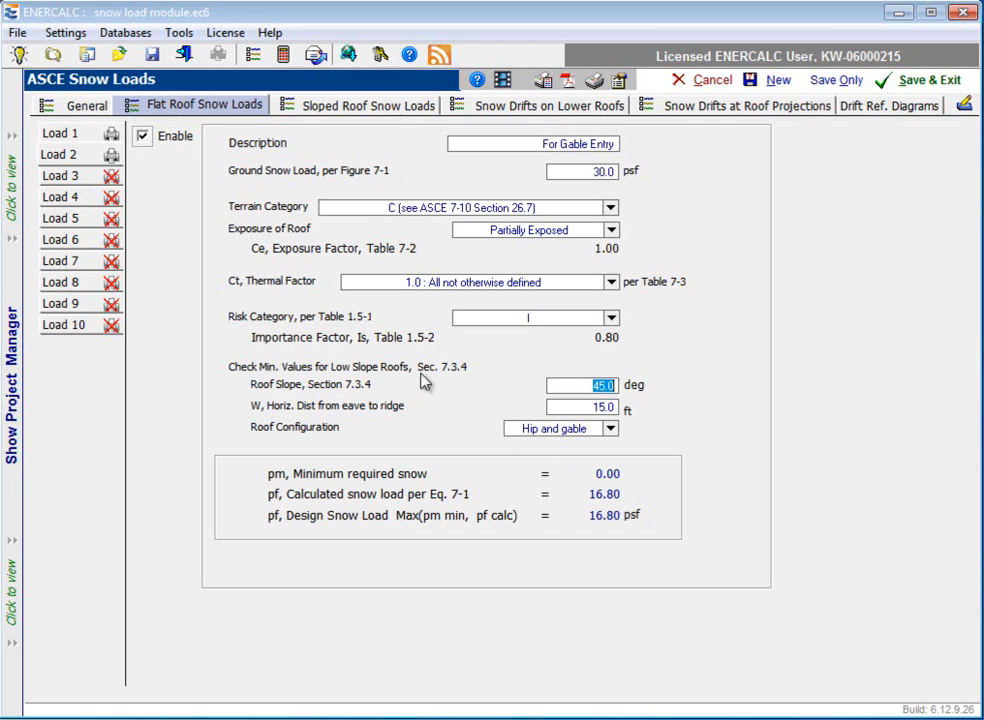
Step: Describe the first sloped roof snow load as "Gable Entry" and enable a user-specified flat roof snow load for it
{"action": "left_click", "coordinate": [368, 107]}
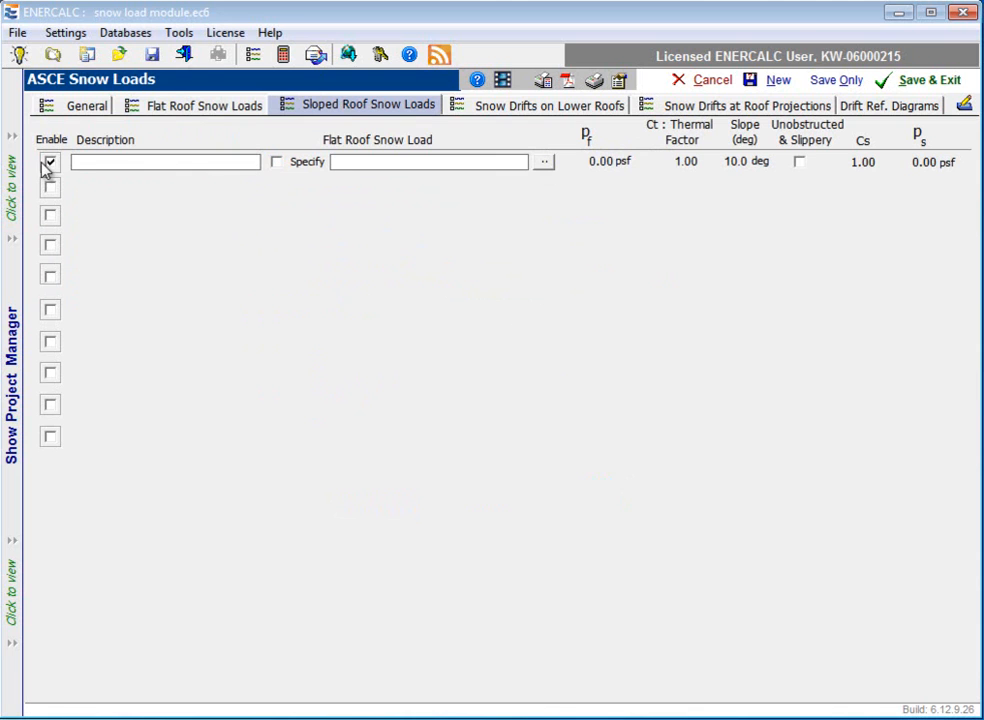
{"action": "left_click", "coordinate": [136, 161]}
{"action": "type", "text": "Gable Entry"}
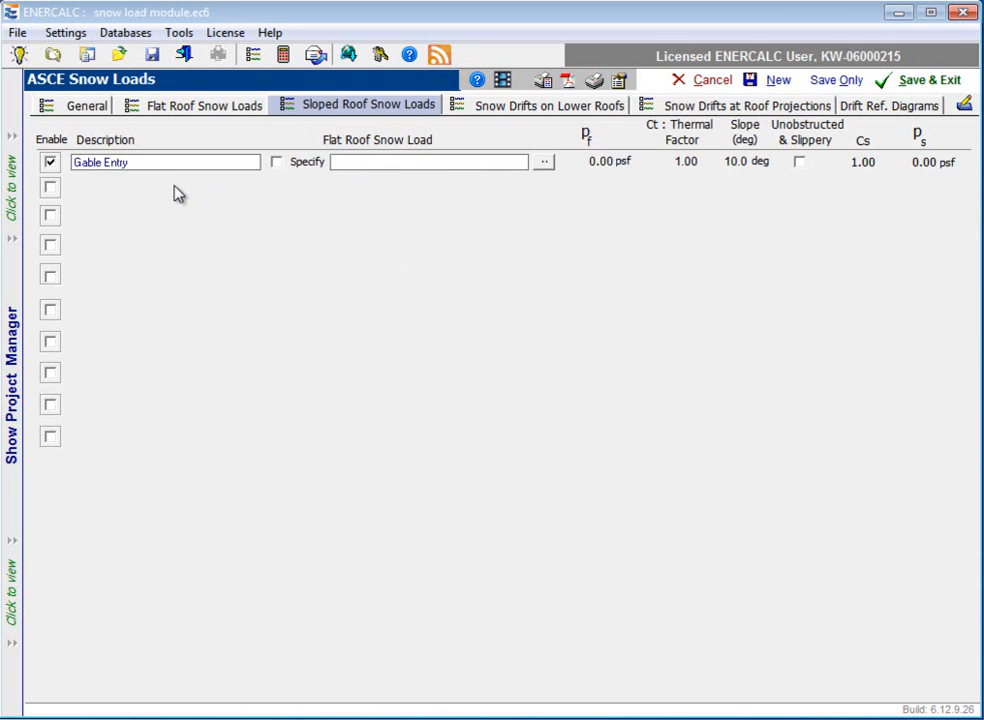
{"action": "left_click", "coordinate": [276, 166]}
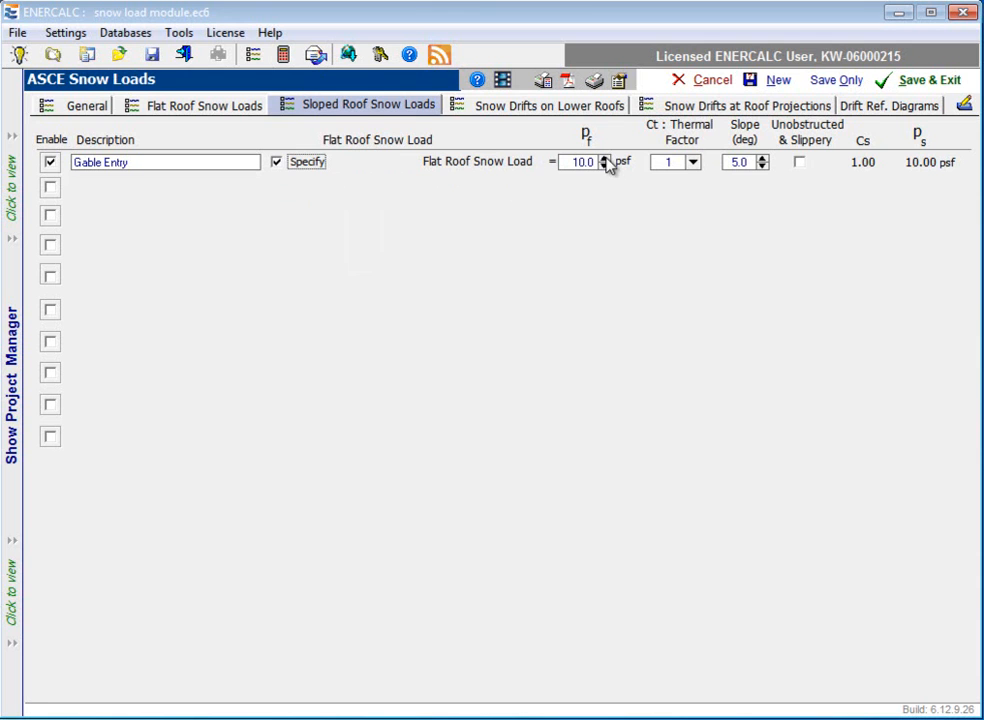
Step: Turn off the user-specified flat roof snow load for Gable Entry and link it to the "For Gable Entry" flat roof load
{"action": "left_click", "coordinate": [277, 163]}
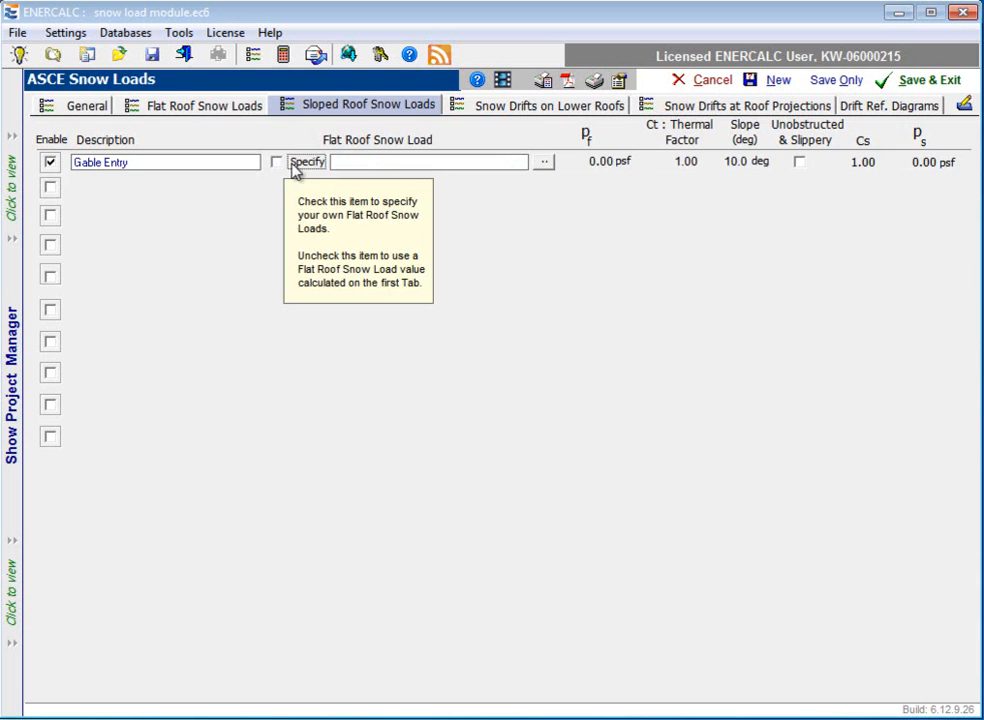
{"action": "left_click", "coordinate": [545, 165]}
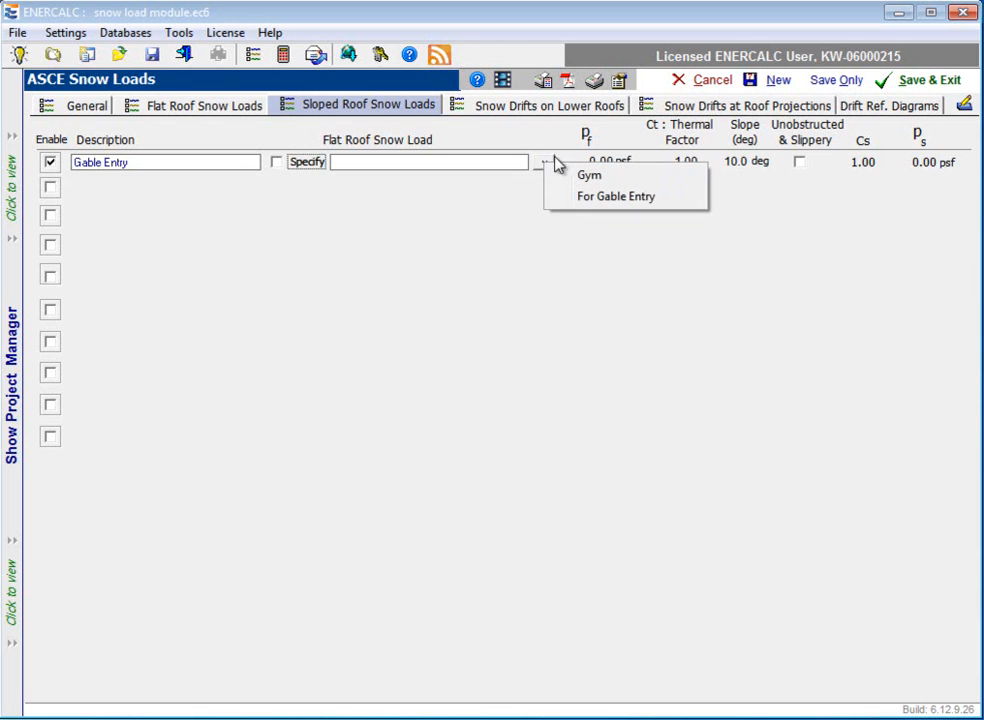
{"action": "left_click", "coordinate": [652, 203]}
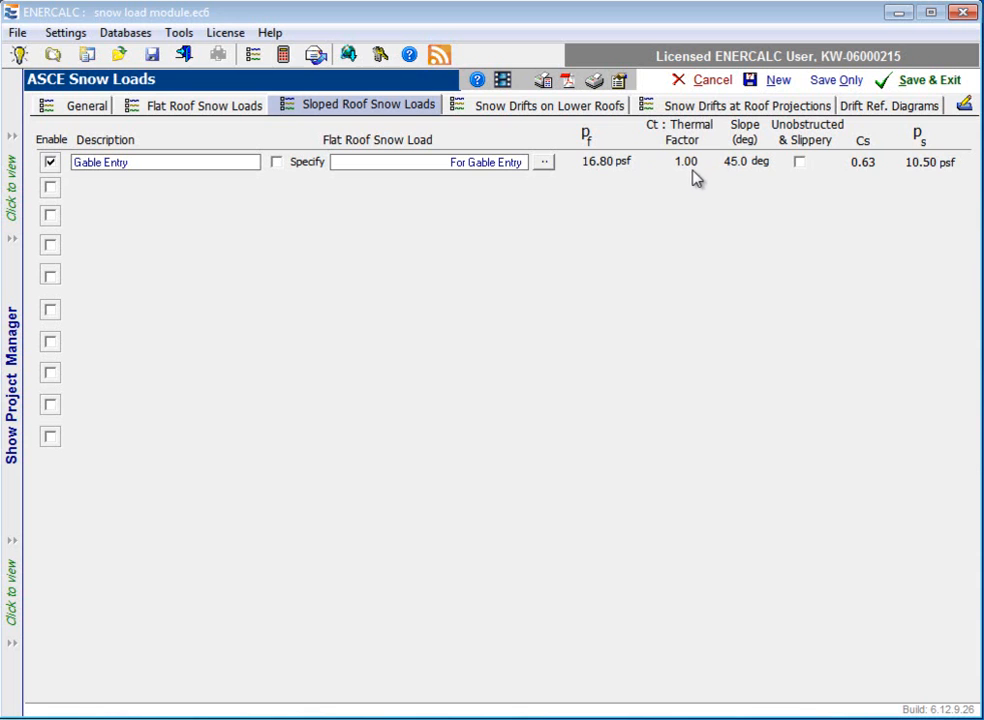
Step: Try the Unobstructed & Slippery option on Gable Entry and a second sloped roof load, reverting both
{"action": "left_click", "coordinate": [800, 164]}
{"action": "left_click", "coordinate": [800, 164]}
{"action": "left_click", "coordinate": [50, 188]}
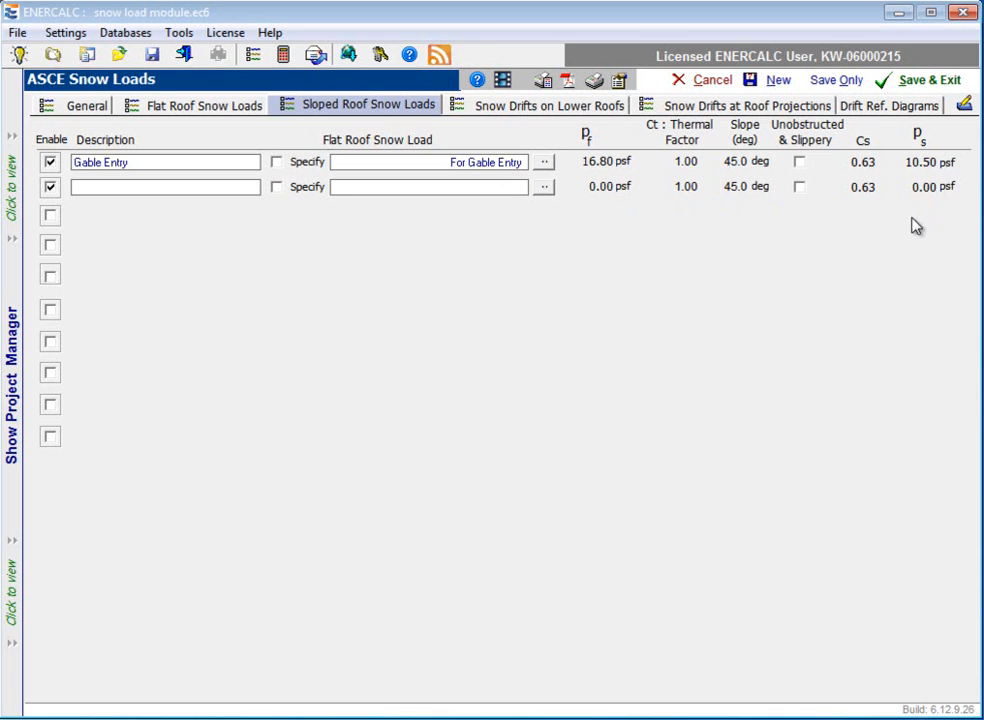
{"action": "left_click", "coordinate": [50, 188]}
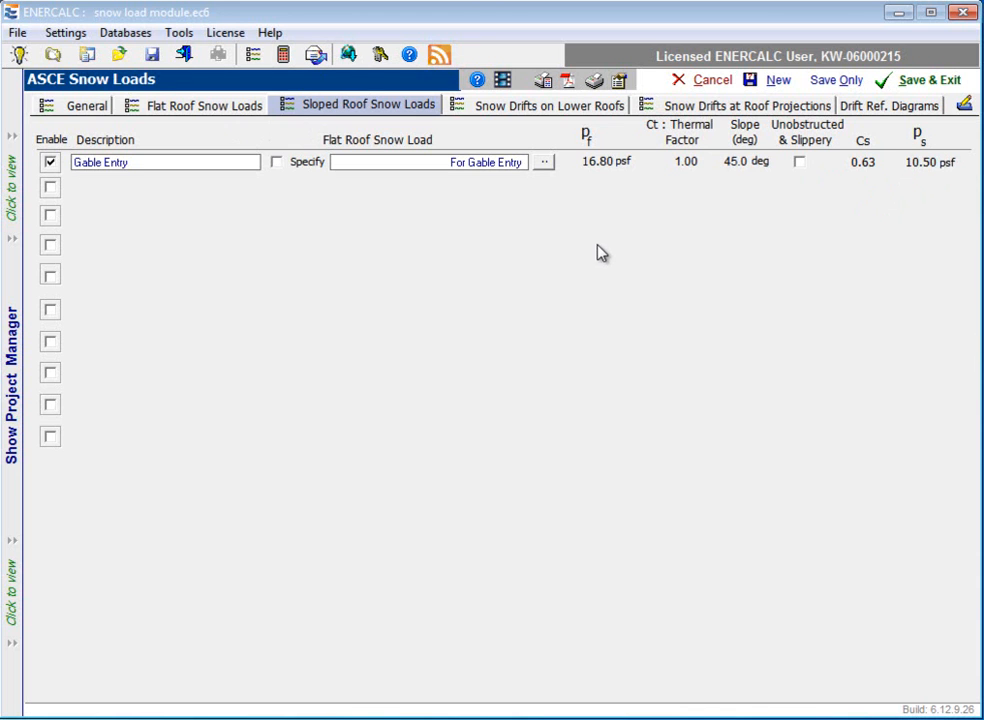
Step: Describe the first snow drift on lower roofs as "Step at cafeteria roof"
{"action": "left_click", "coordinate": [560, 110]}
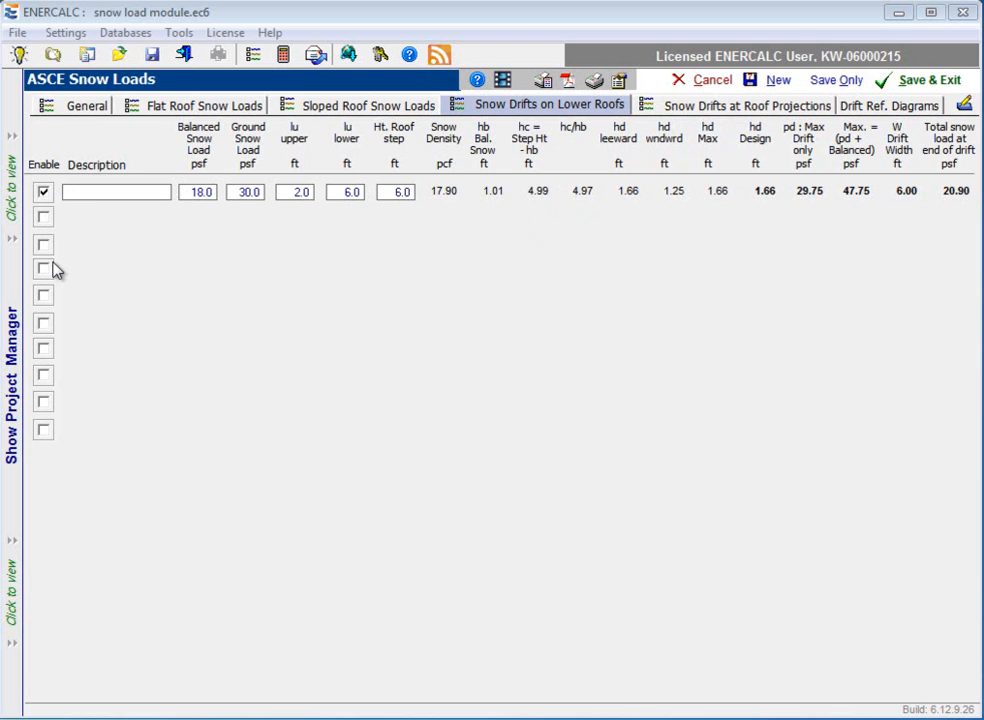
{"action": "left_click", "coordinate": [90, 195]}
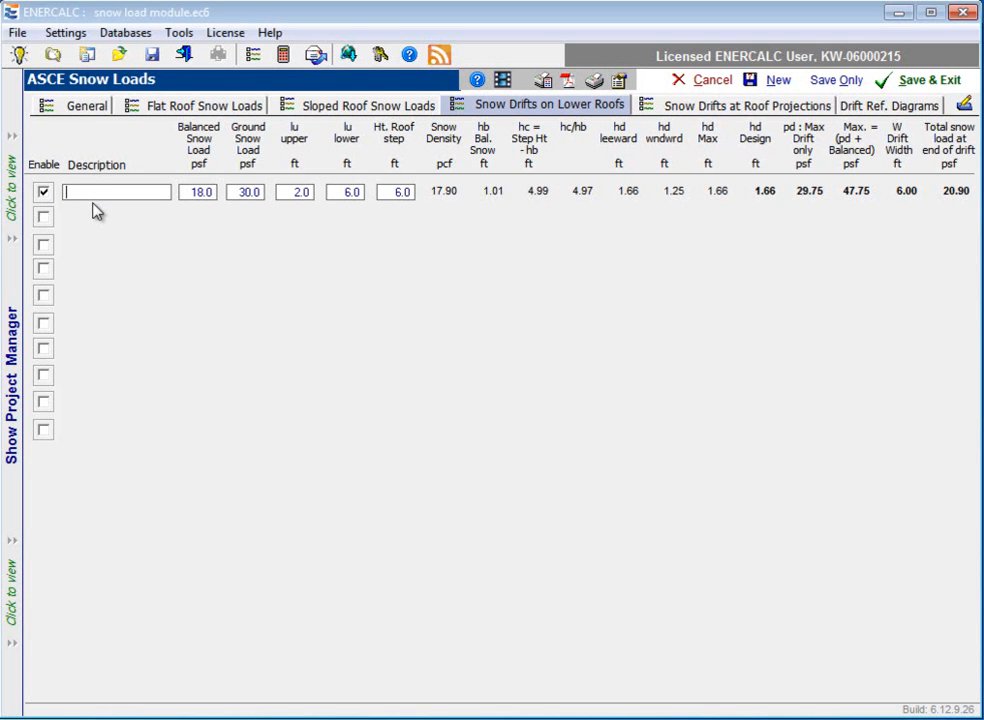
{"action": "type", "text": "Step at cafeteria roof"}
Step: Set the balanced snow load for the cafeteria roof step to 17 psf
{"action": "left_click_drag", "start_coordinate": [192, 194], "coordinate": [214, 197]}
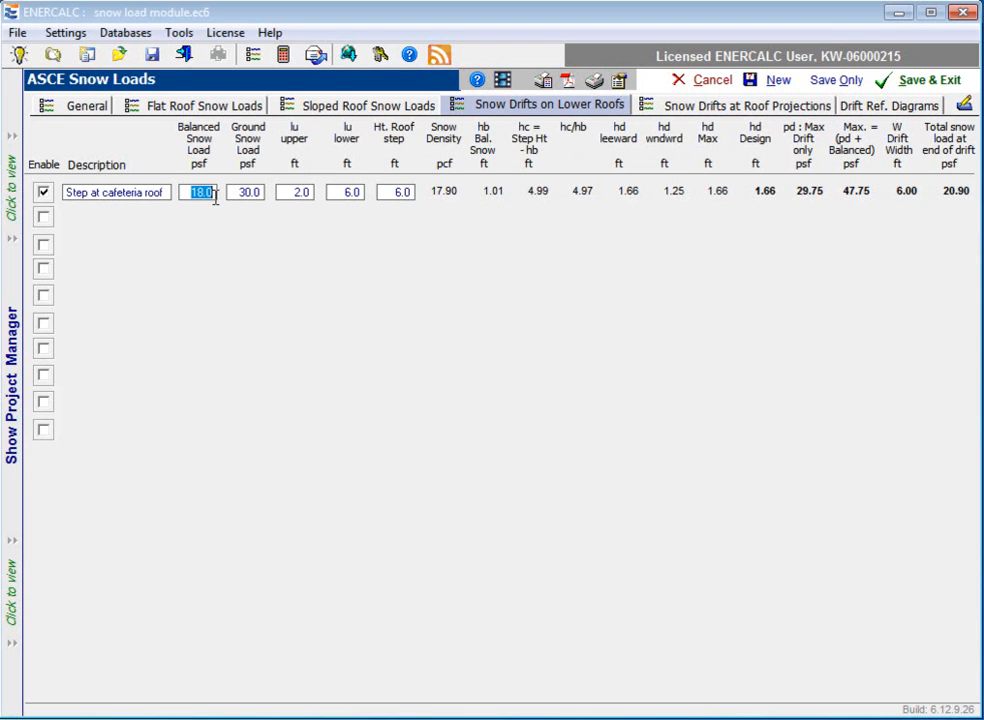
{"action": "key", "text": "BackSpace"}
{"action": "type", "text": "17"}
{"action": "left_click", "coordinate": [243, 191]}
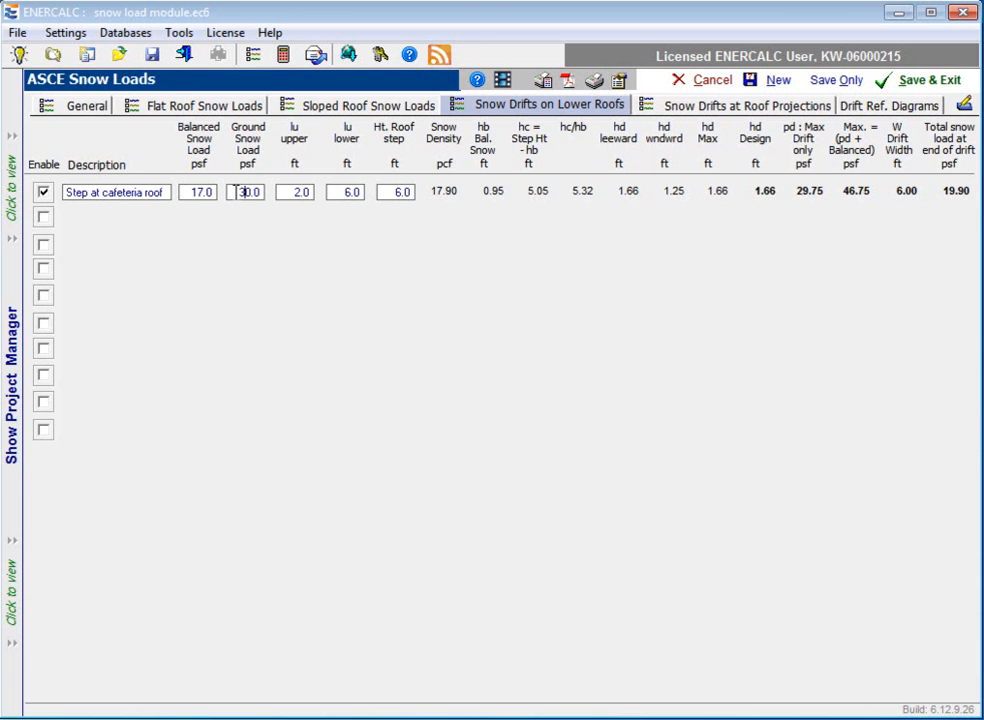
{"action": "left_click", "coordinate": [241, 191]}
Step: Set the cafeteria roof step's upper roof length lu to 100 ft and its lower roof length lu to 75 ft
{"action": "left_click", "coordinate": [306, 194]}
{"action": "type", "text": "100"}
{"action": "left_click", "coordinate": [346, 198]}
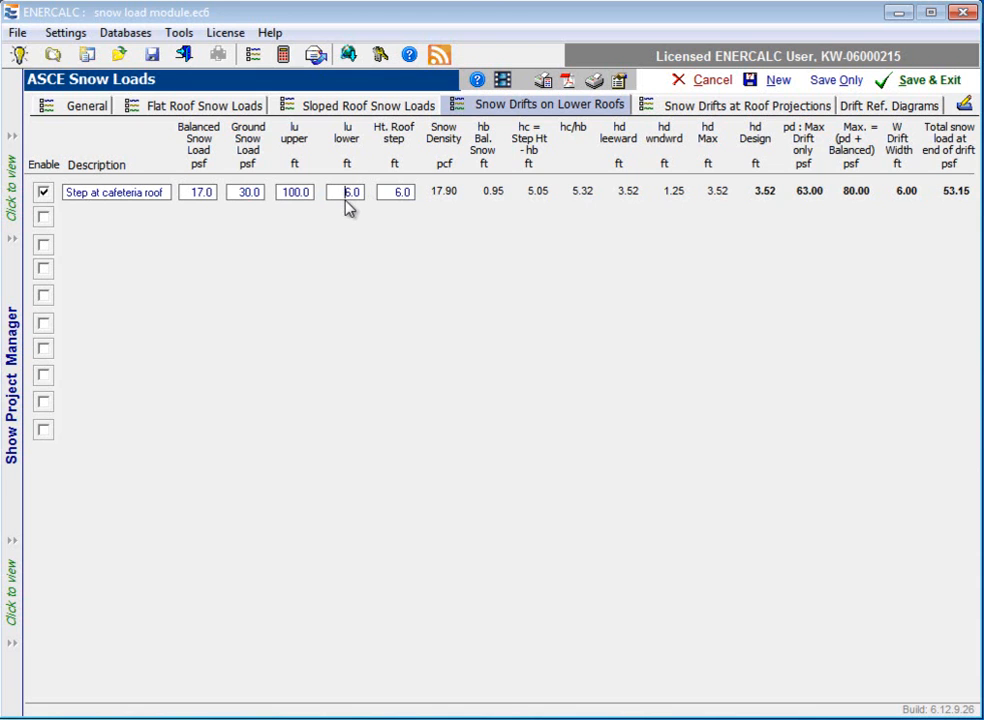
{"action": "double_click", "coordinate": [346, 192]}
{"action": "left_click", "coordinate": [397, 193]}
{"action": "left_click_drag", "start_coordinate": [388, 195], "coordinate": [421, 194]}
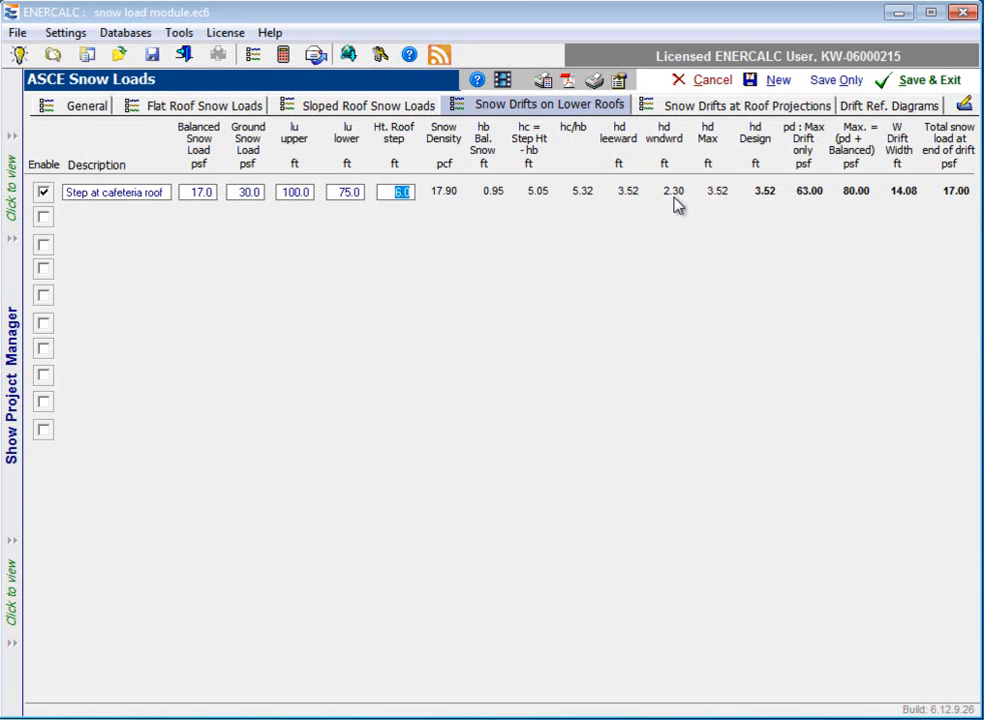
Step: Examine the drift reference diagrams and compare the roof projection drift inputs with those for drifts on lower roofs
{"action": "left_click", "coordinate": [879, 111]}
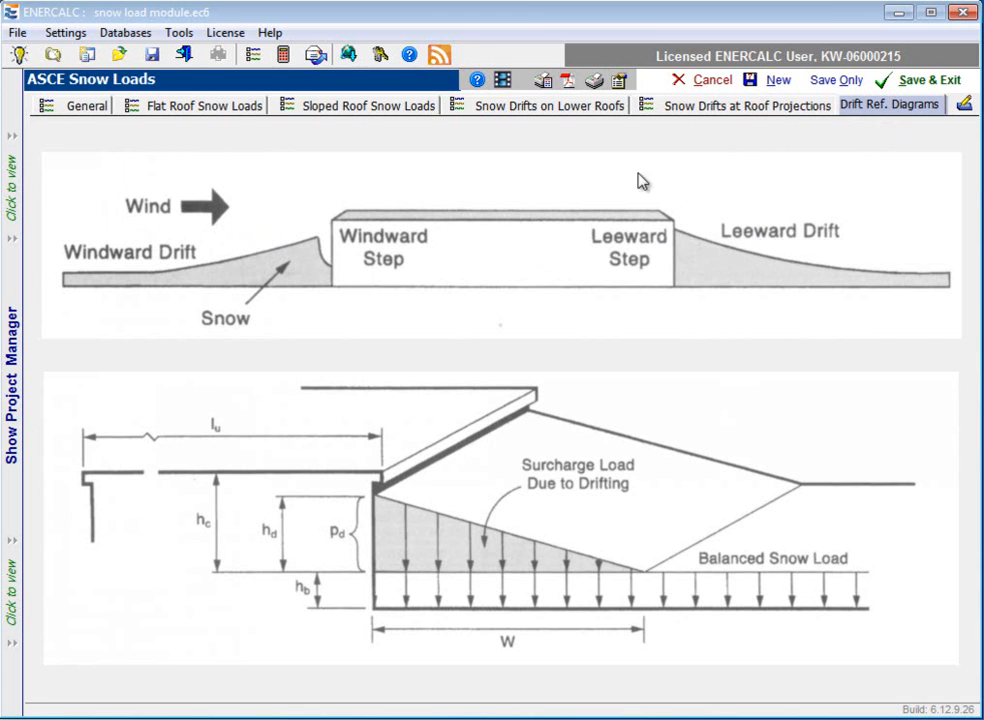
{"action": "left_click", "coordinate": [541, 110]}
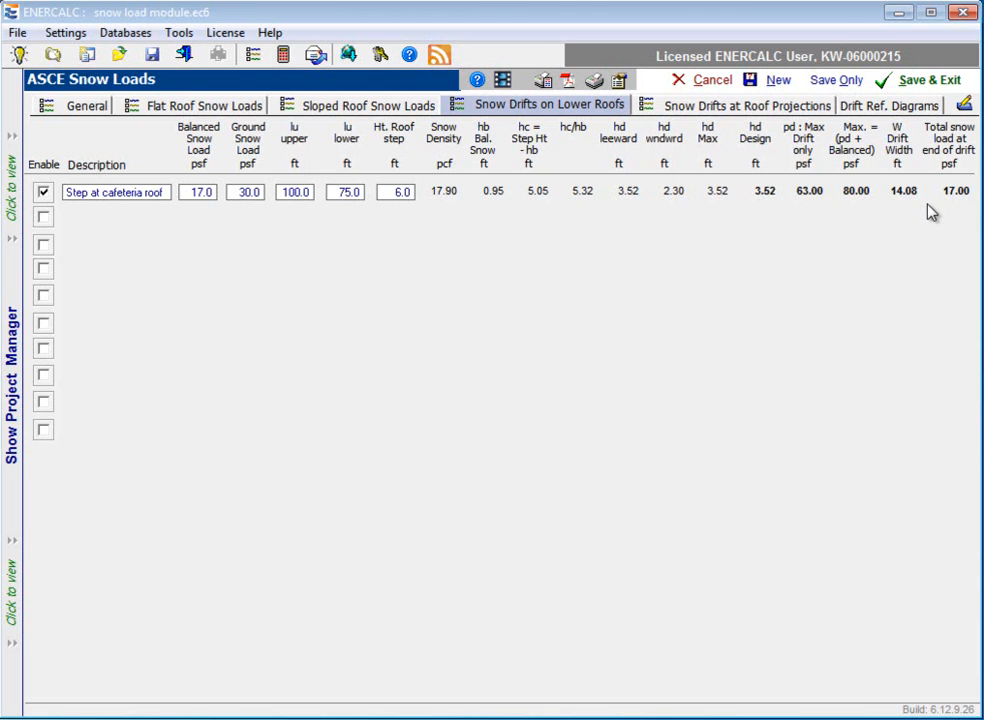
{"action": "left_click", "coordinate": [768, 108]}
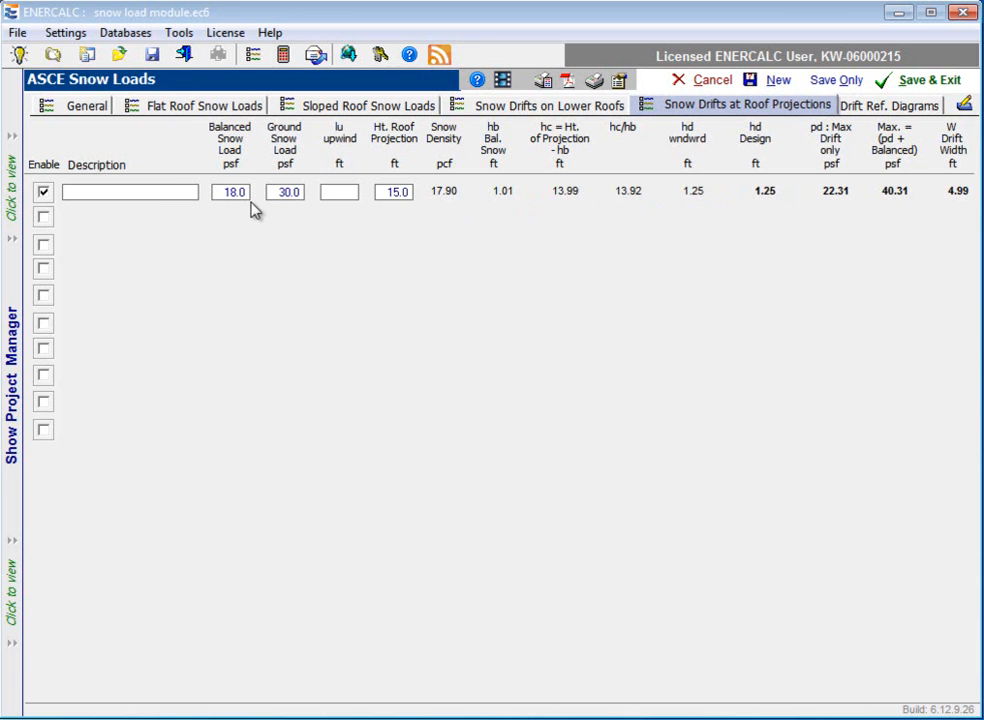
{"action": "left_click", "coordinate": [293, 199]}
{"action": "left_click", "coordinate": [345, 199]}
{"action": "left_click", "coordinate": [515, 105]}
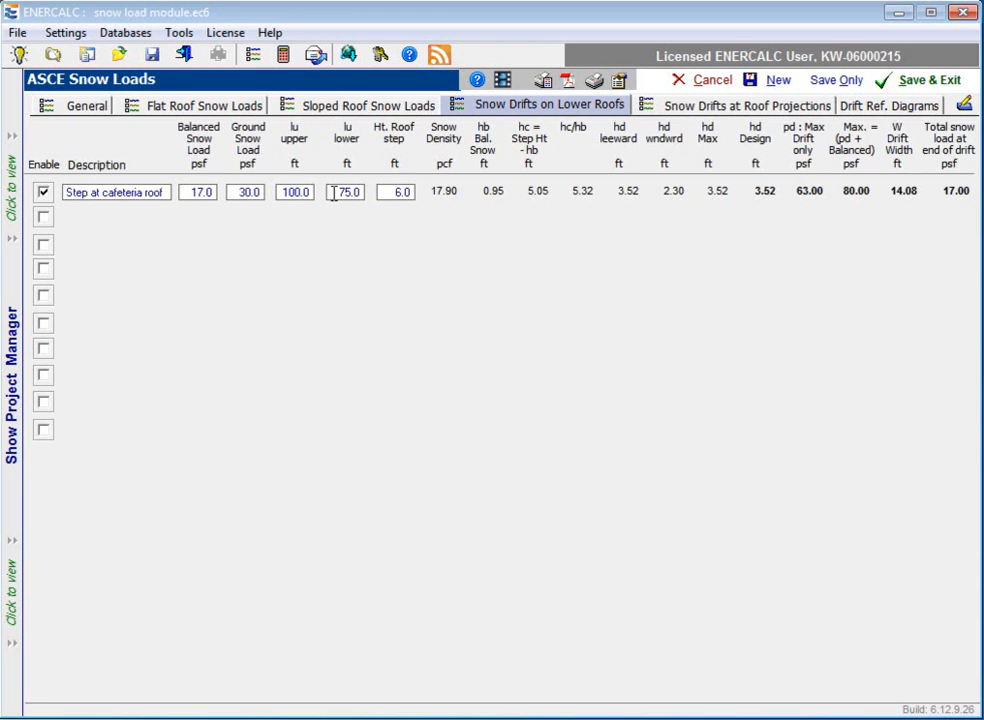
{"action": "left_click", "coordinate": [720, 108]}
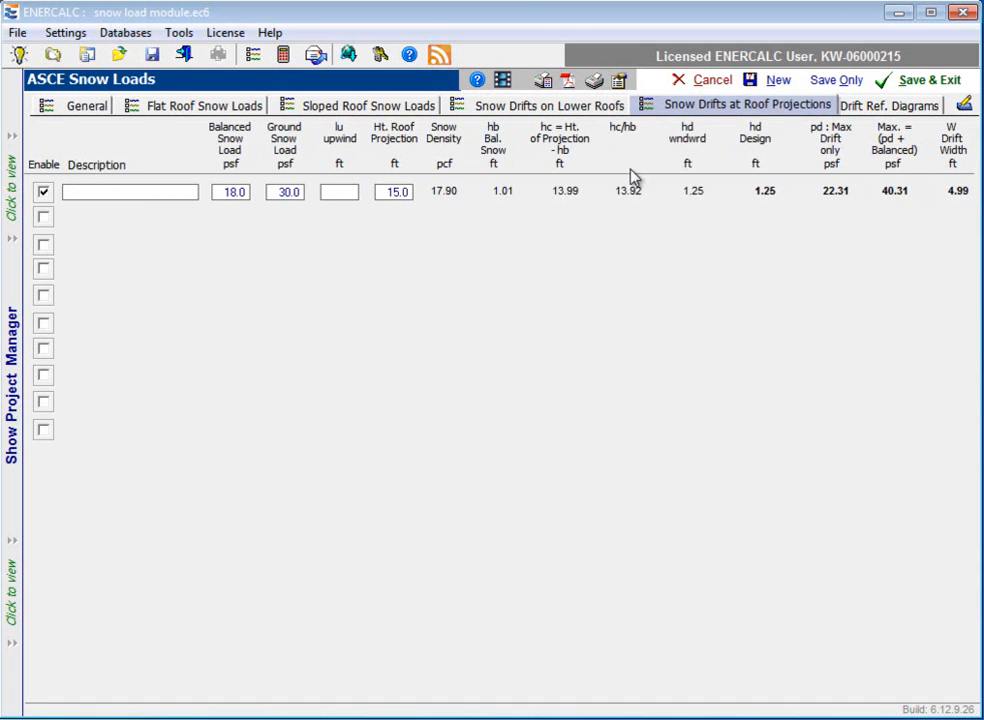